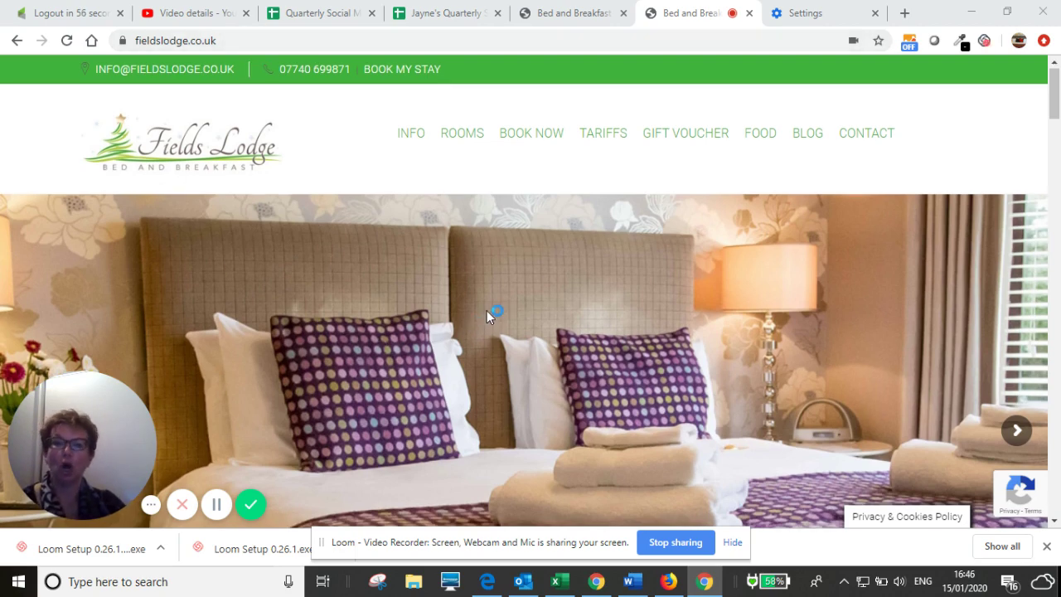
# - Scroll down to the availability grid showing 15–28 Jan rates of £94 and £99
pyautogui.scroll(-5, 486, 310)
pyautogui.scroll(2, 488, 317)
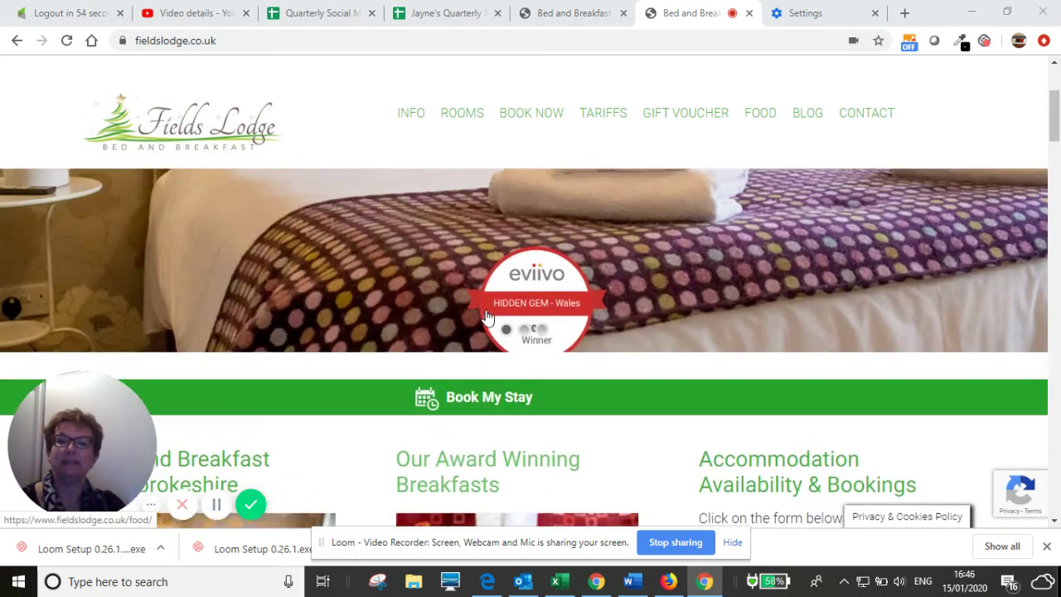
pyautogui.scroll(3, 388, 310)
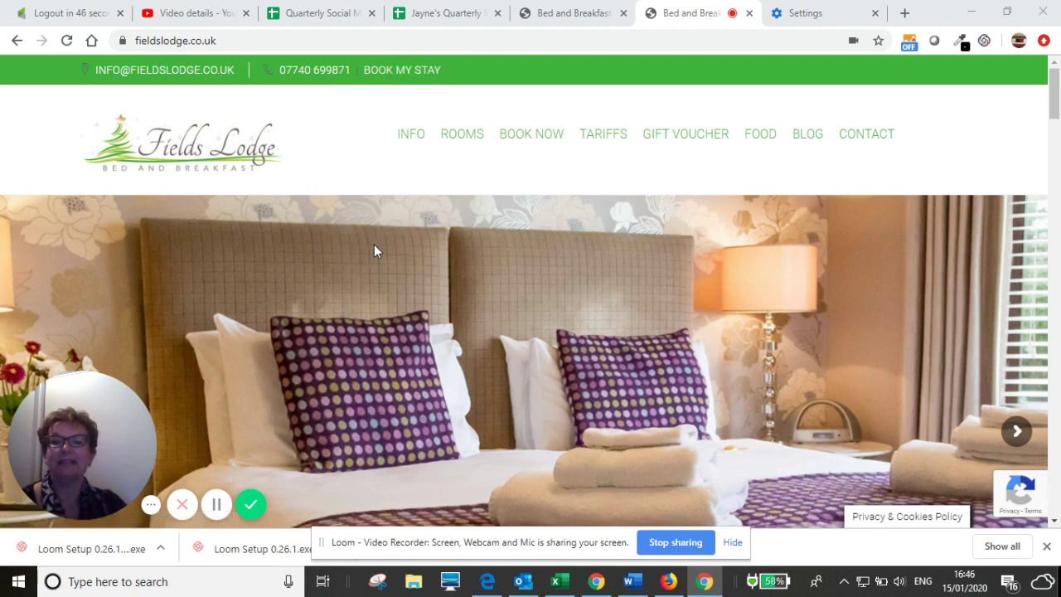
pyautogui.scroll(-3, 374, 245)
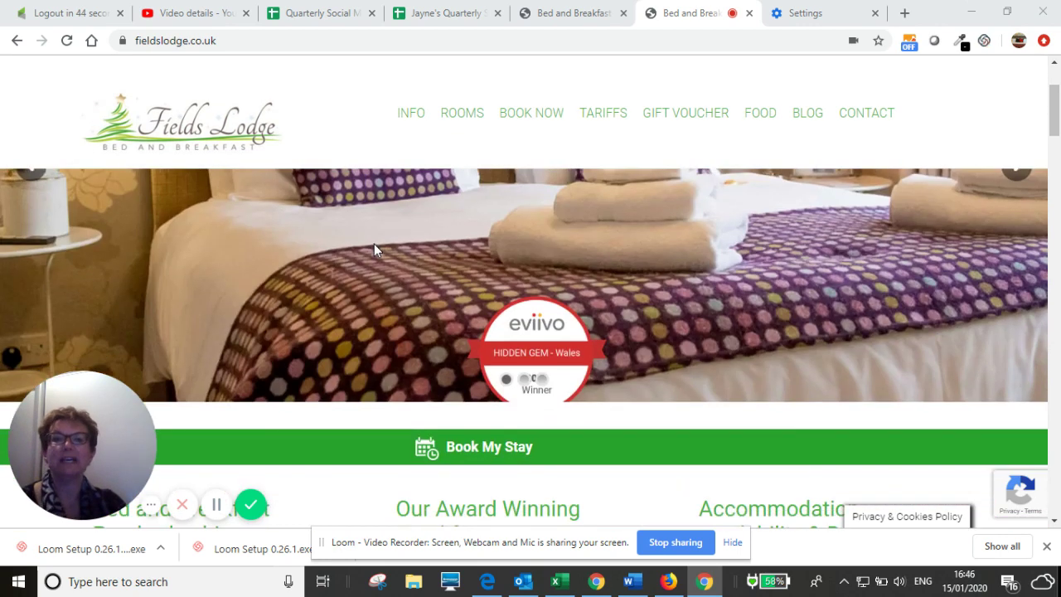
pyautogui.scroll(-1, 374, 244)
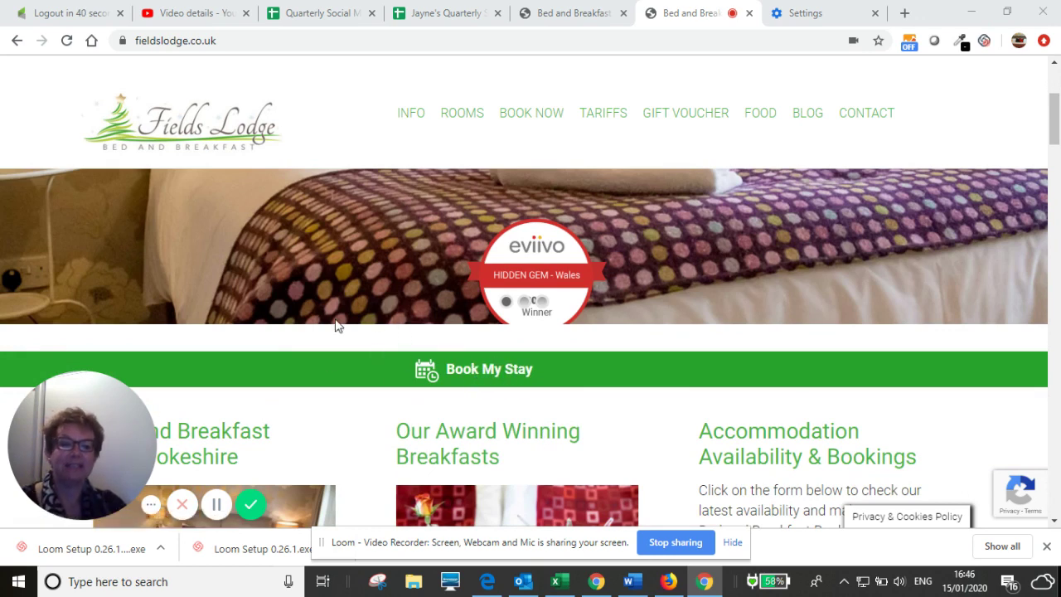
pyautogui.scroll(4, 296, 306)
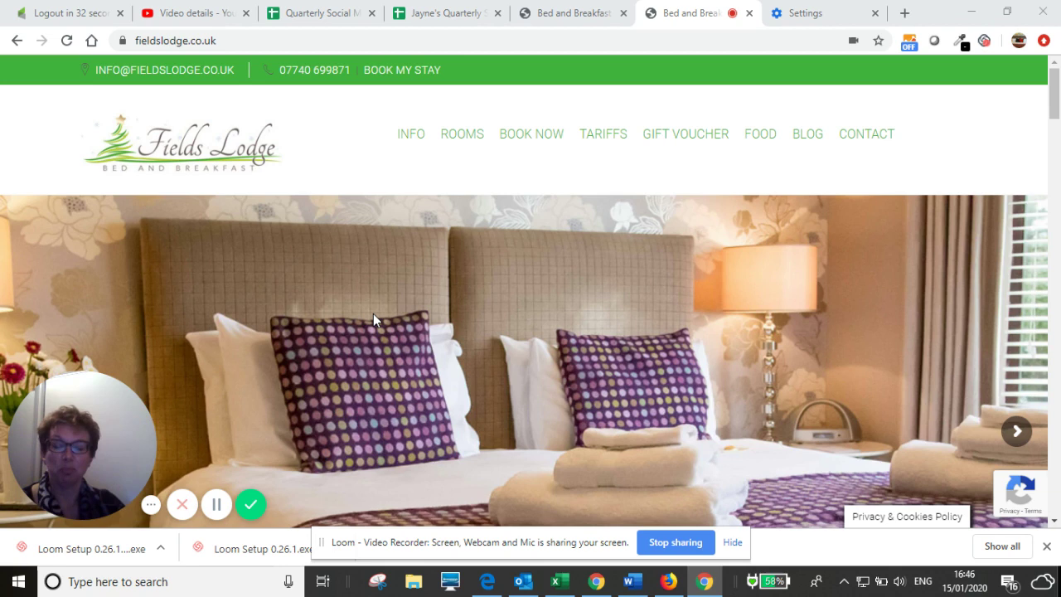
pyautogui.scroll(-5, 530, 332)
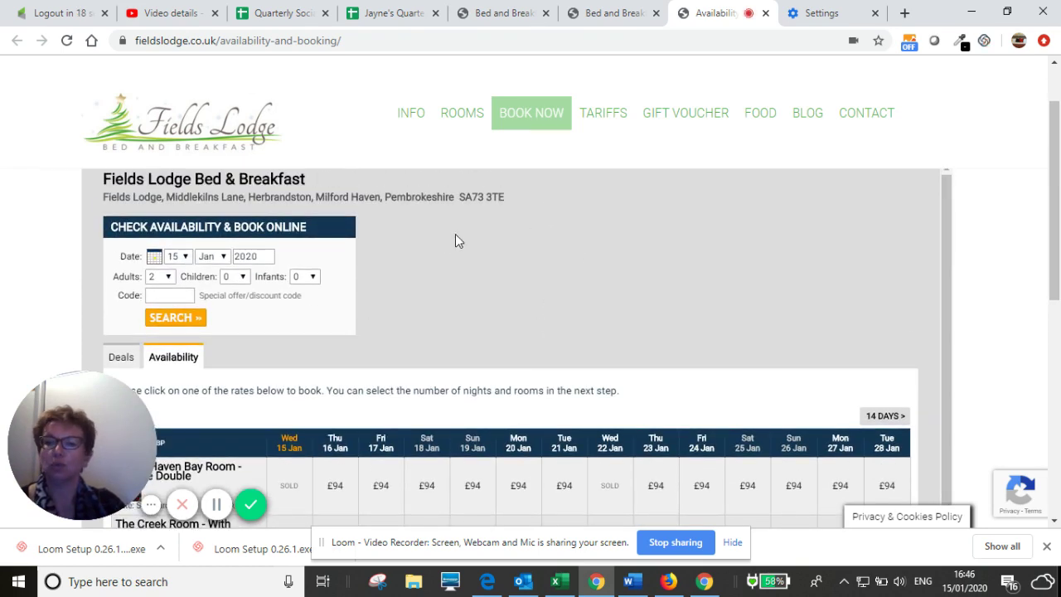
pyautogui.scroll(-1, 502, 240)
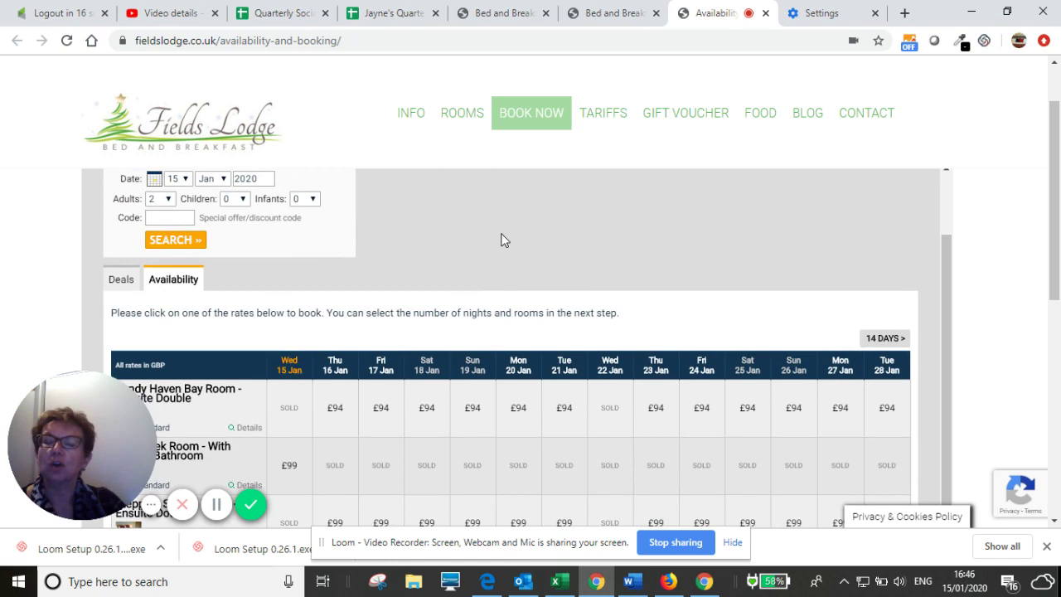
pyautogui.scroll(1, 502, 240)
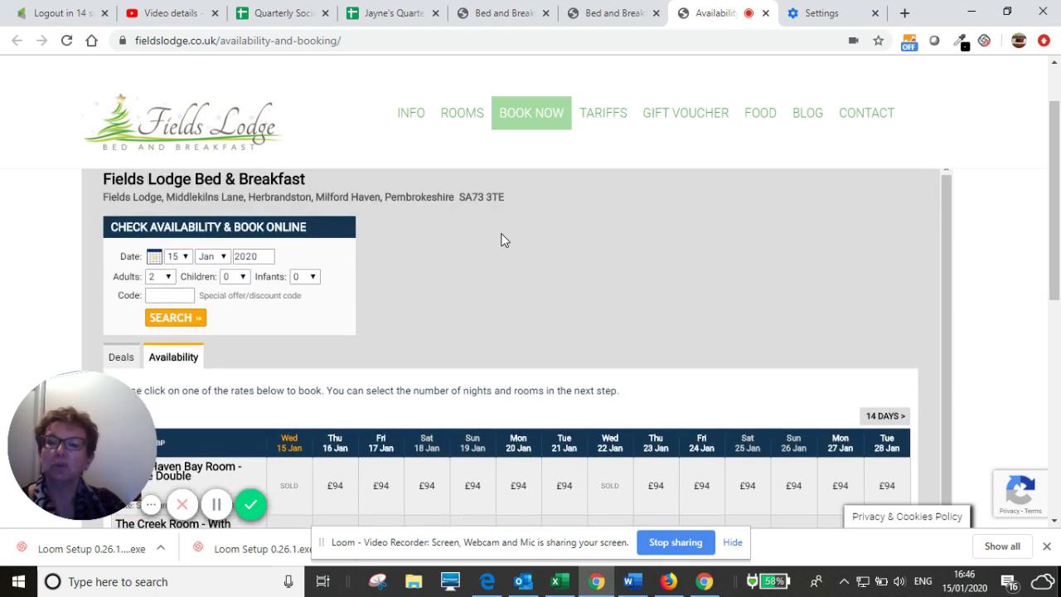
pyautogui.scroll(2, 502, 240)
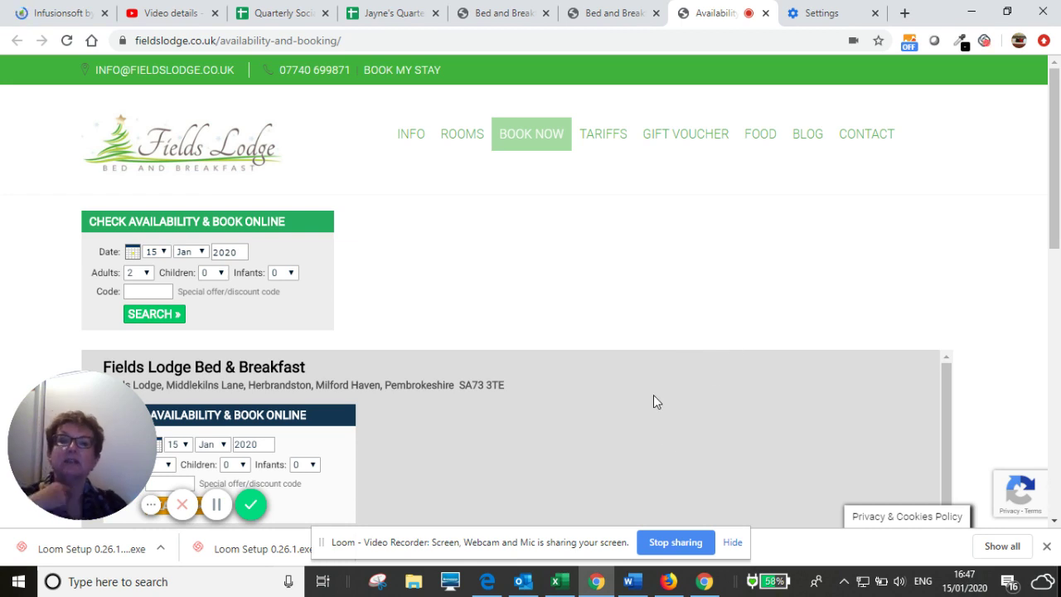
pyautogui.scroll(-2, 671, 342)
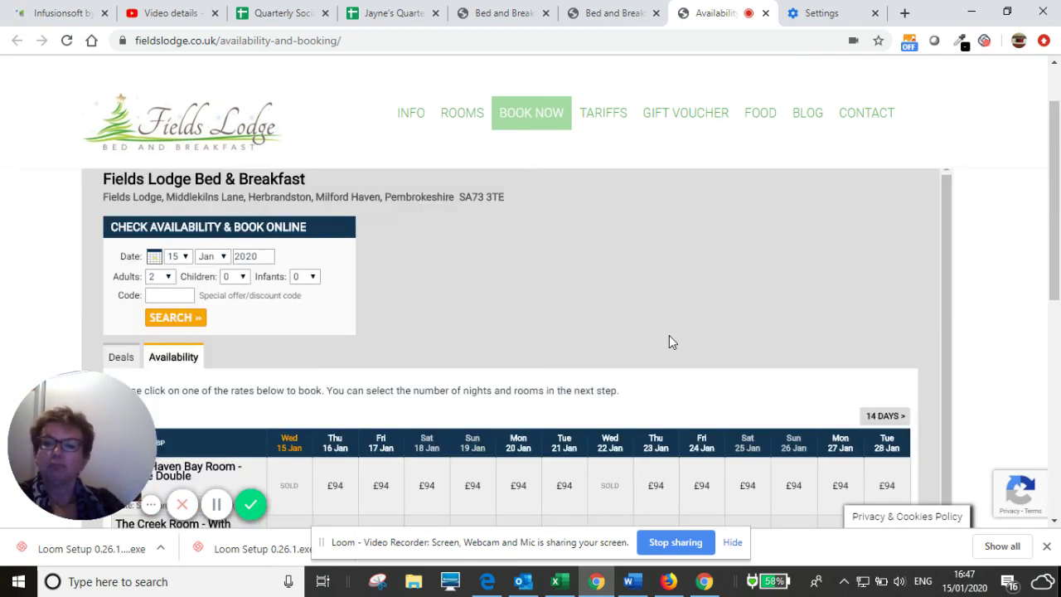
pyautogui.scroll(-1, 672, 343)
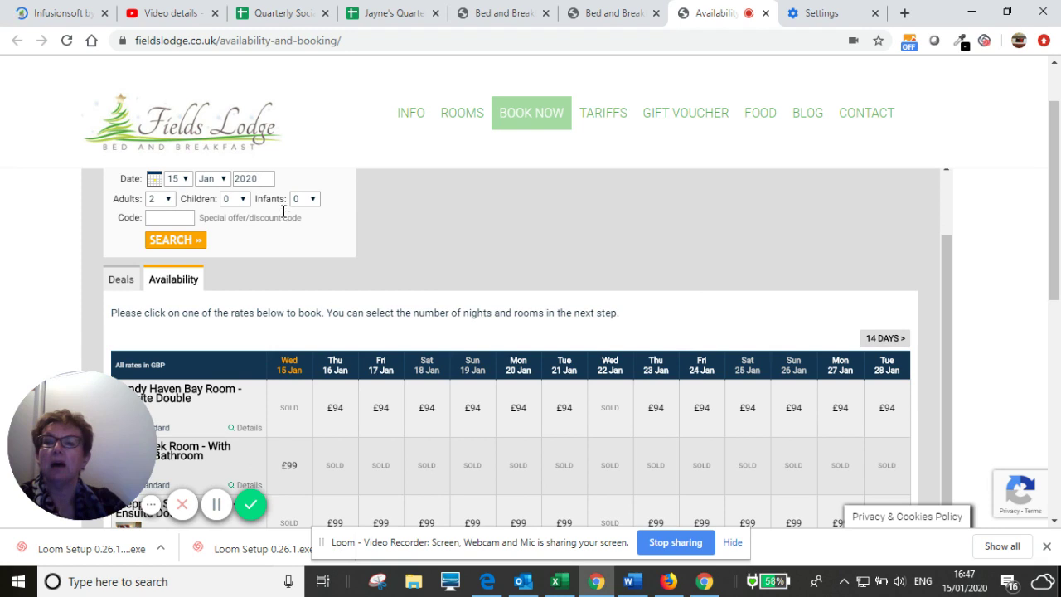
# - Search availability from Wednesday 20 May 2020 and scroll to the 20 May–2 Jun rates
pyautogui.click(156, 180)
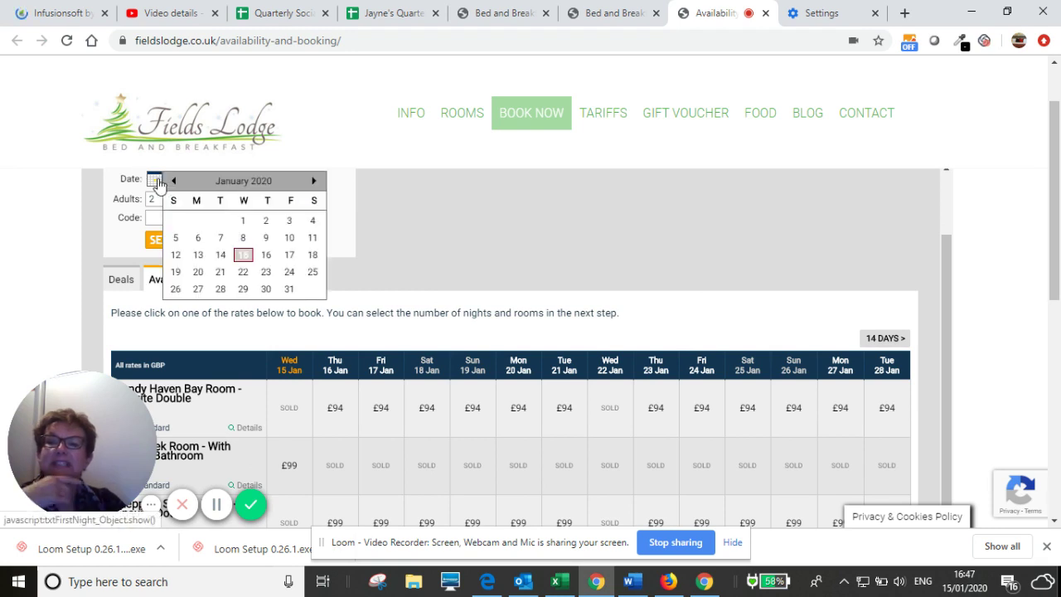
pyautogui.click(313, 180)
pyautogui.click(314, 180)
pyautogui.click(313, 180)
pyautogui.click(313, 181)
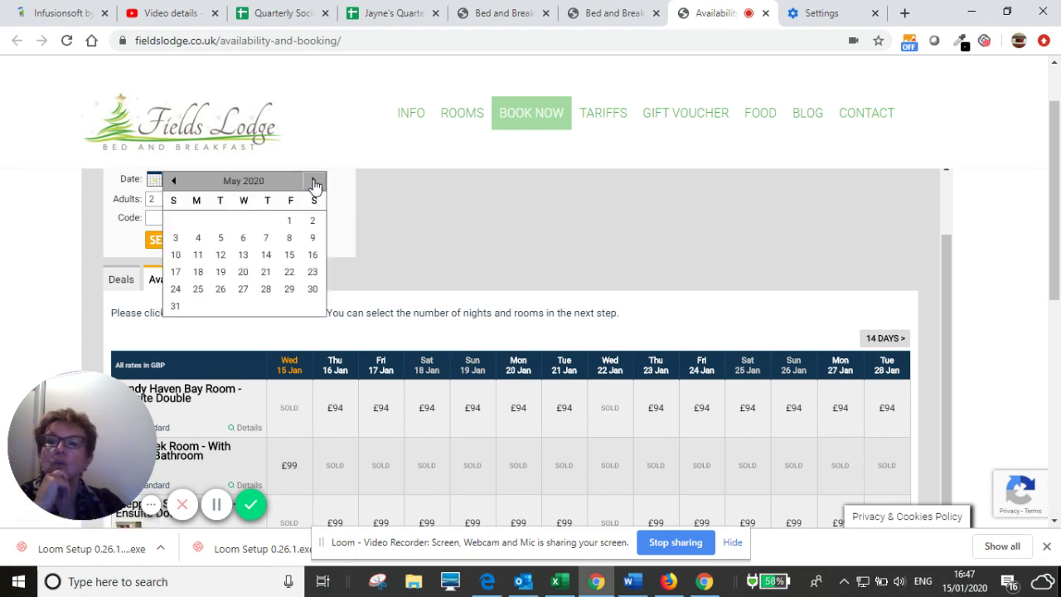
pyautogui.tripleClick(243, 272)
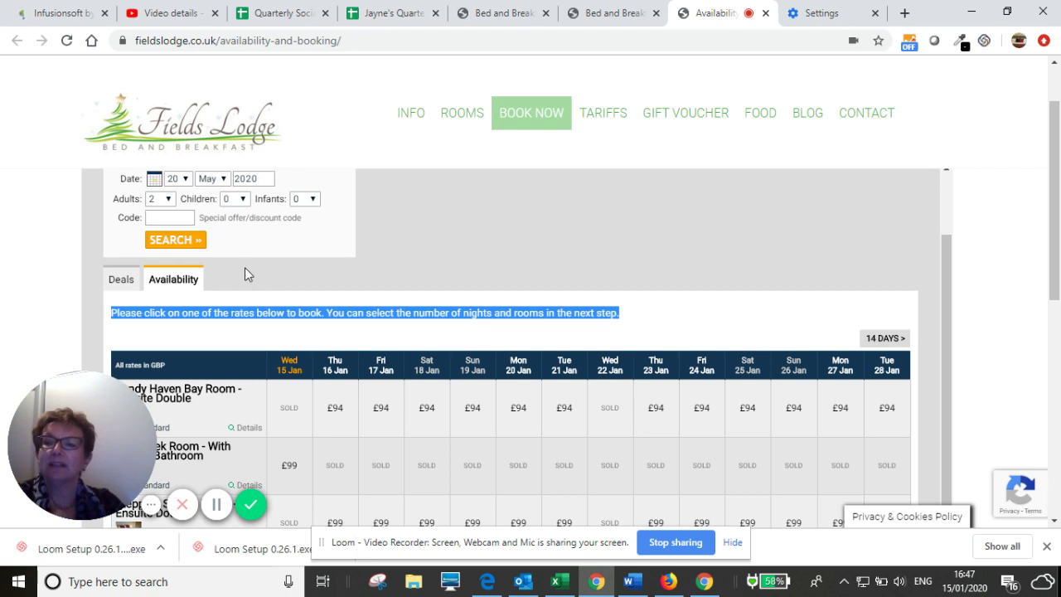
pyautogui.click(174, 240)
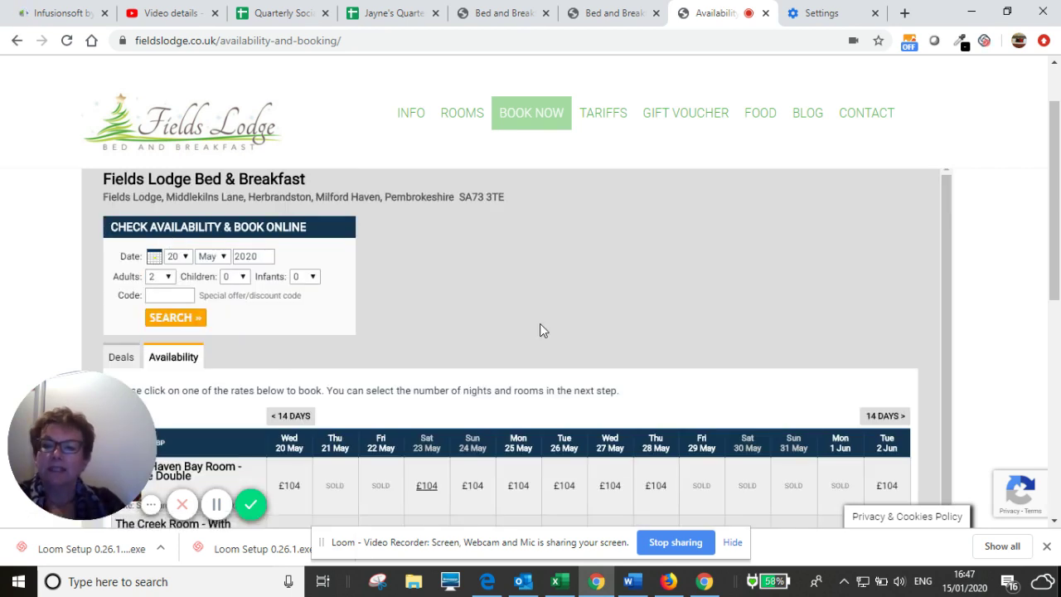
pyautogui.scroll(-3, 540, 323)
pyautogui.scroll(-2, 540, 330)
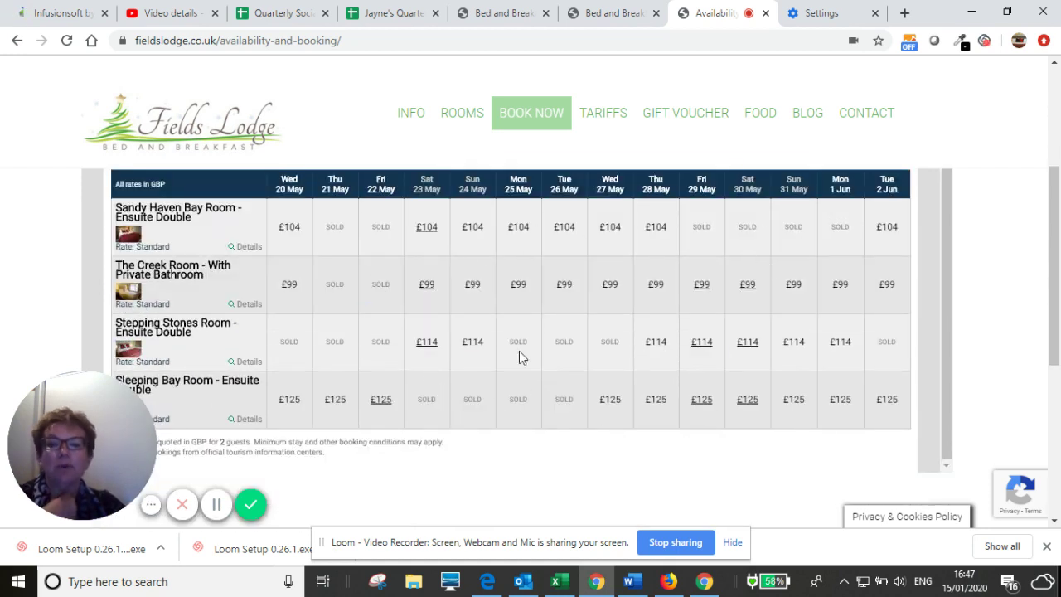
pyautogui.scroll(1, 467, 337)
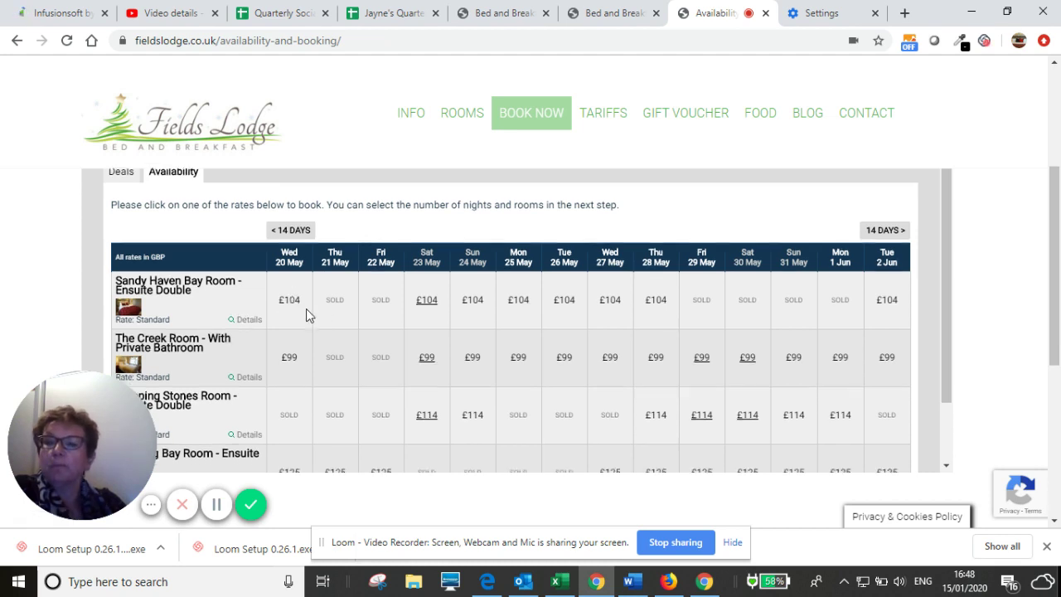
pyautogui.scroll(-1, 306, 308)
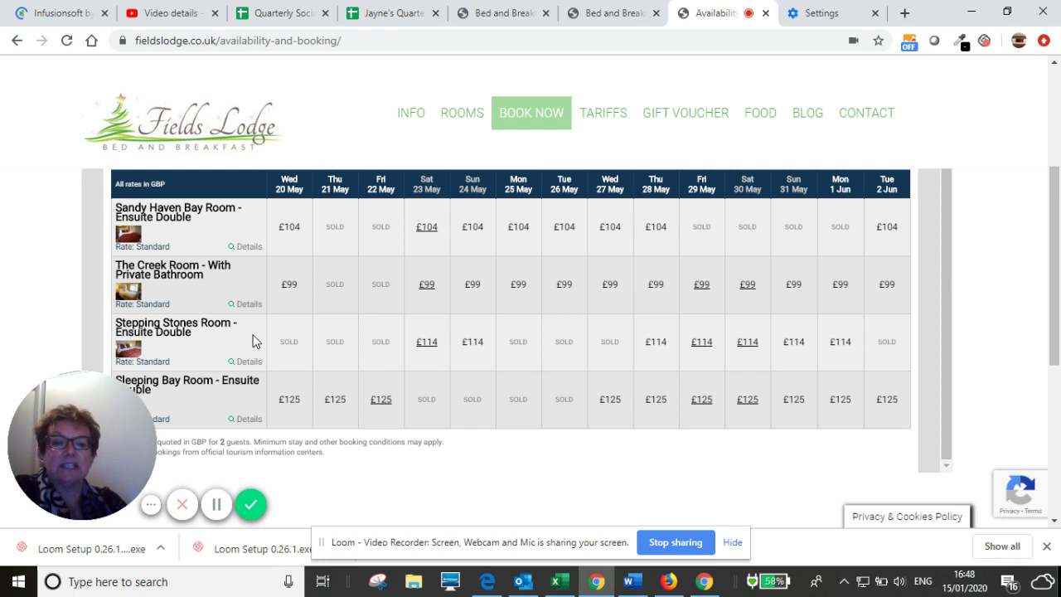
# - Add the £104 Sandy Haven Bay Room for 1 night, 20–21 May 2020, to the cart
pyautogui.click(290, 228)
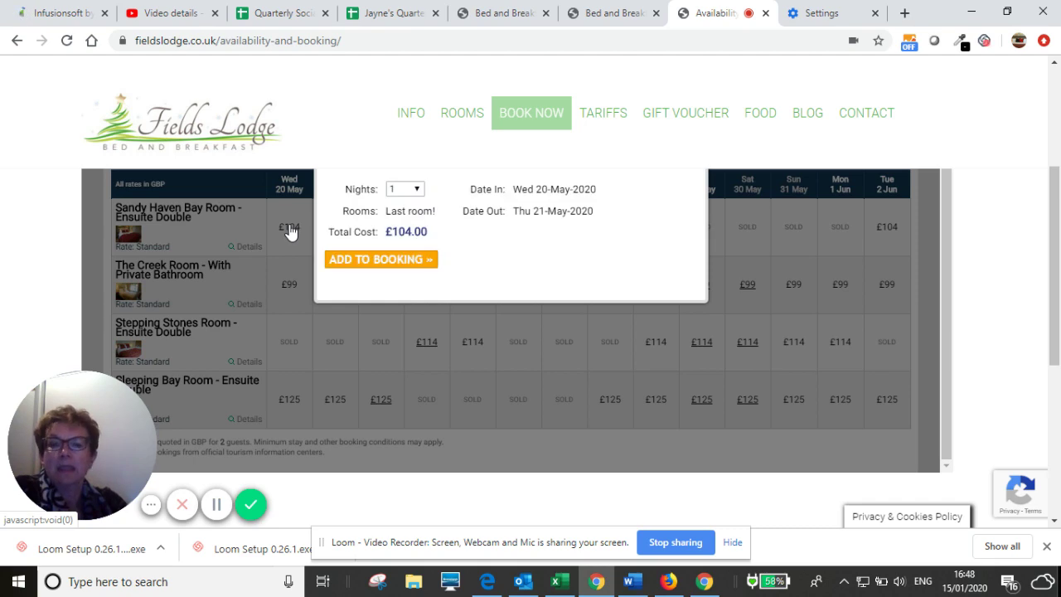
pyautogui.scroll(1, 512, 267)
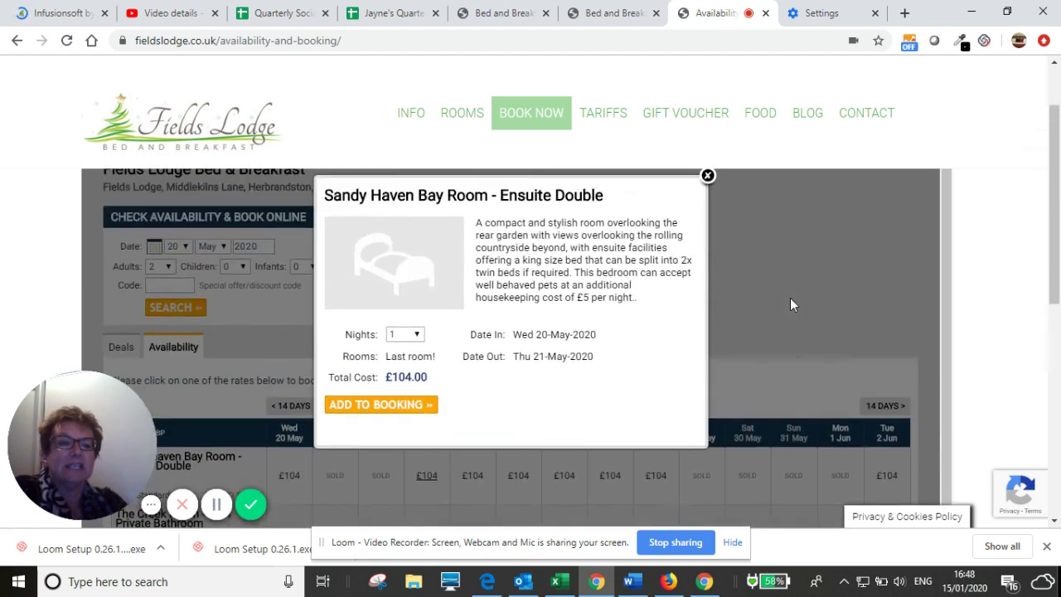
pyautogui.scroll(3, 790, 306)
pyautogui.scroll(-3, 790, 305)
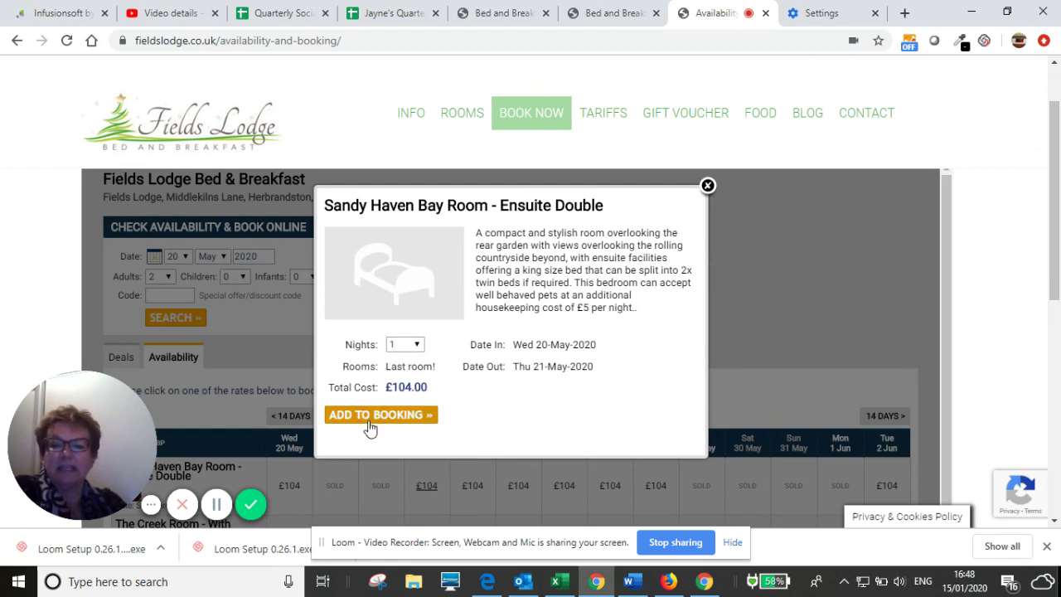
pyautogui.click(418, 346)
pyautogui.click(419, 348)
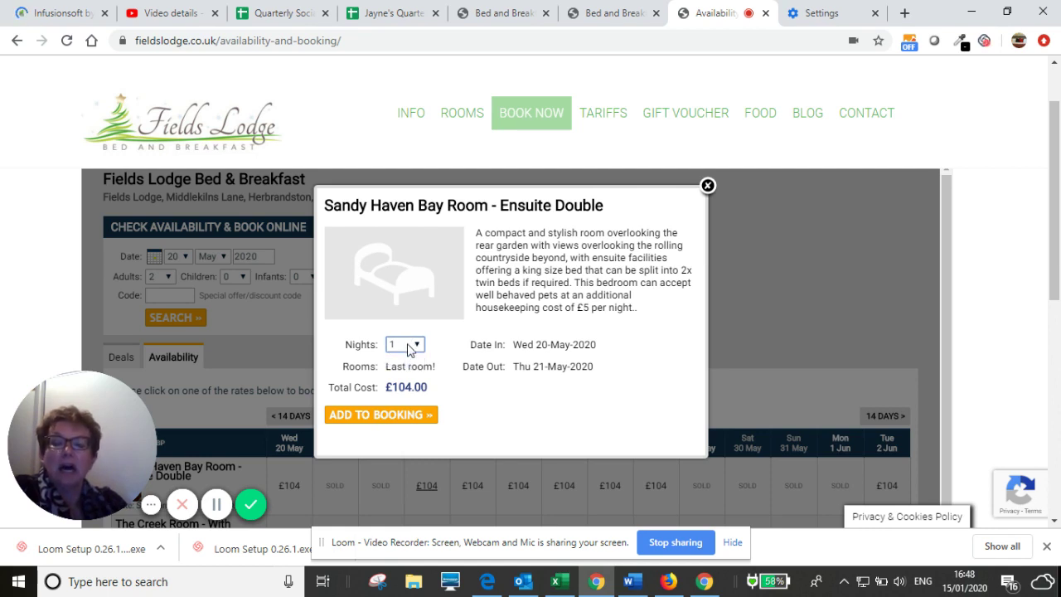
pyautogui.click(418, 348)
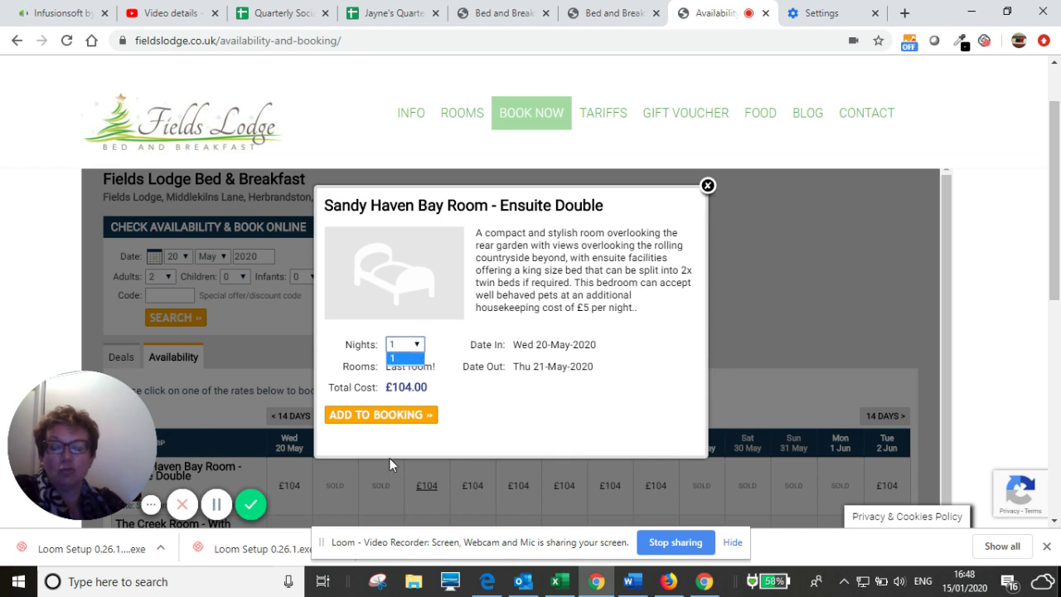
pyautogui.click(418, 348)
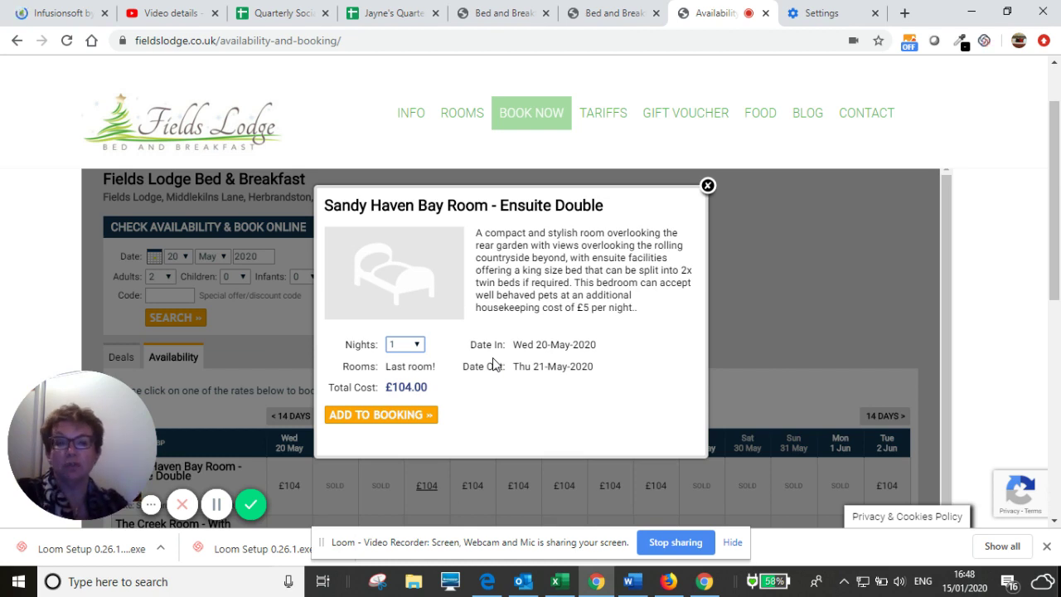
pyautogui.click(372, 414)
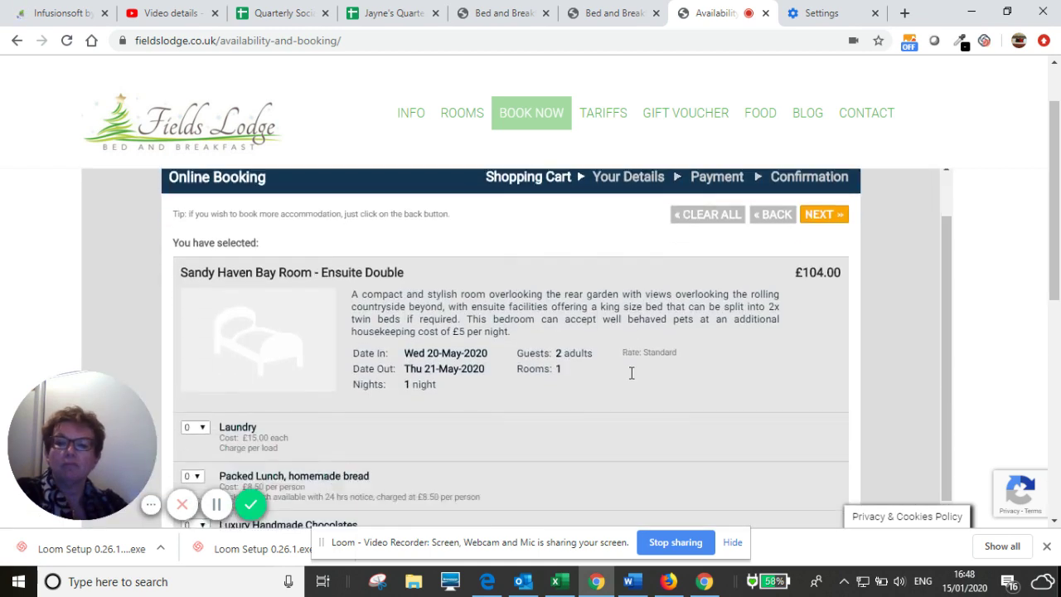
# - Scroll past the optional extras, leaving all at 0, to the £104.00 total and deposit
pyautogui.scroll(-2, 630, 372)
pyautogui.scroll(-1, 639, 323)
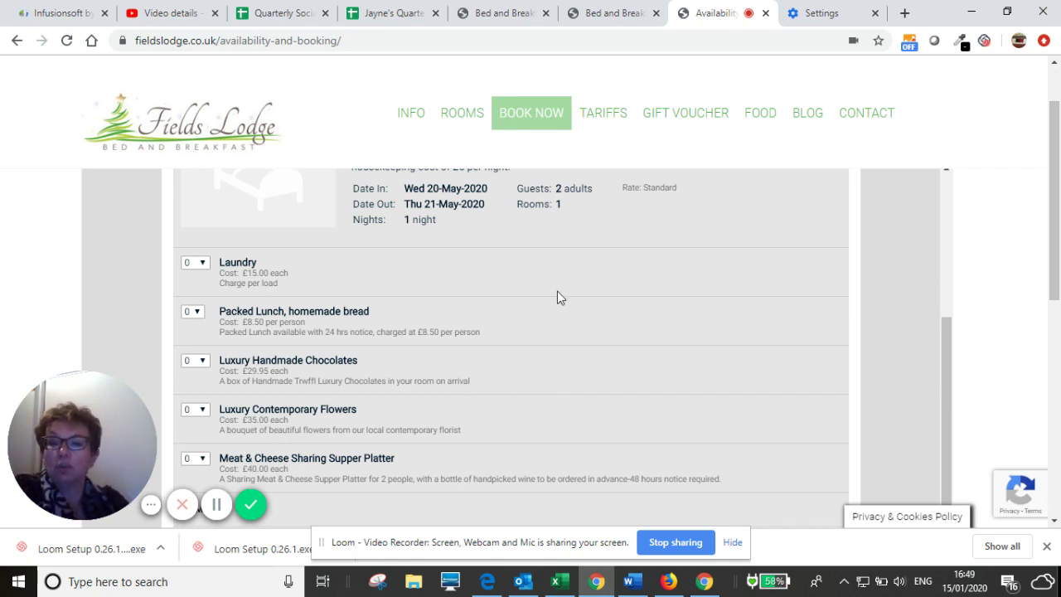
pyautogui.scroll(-1, 557, 295)
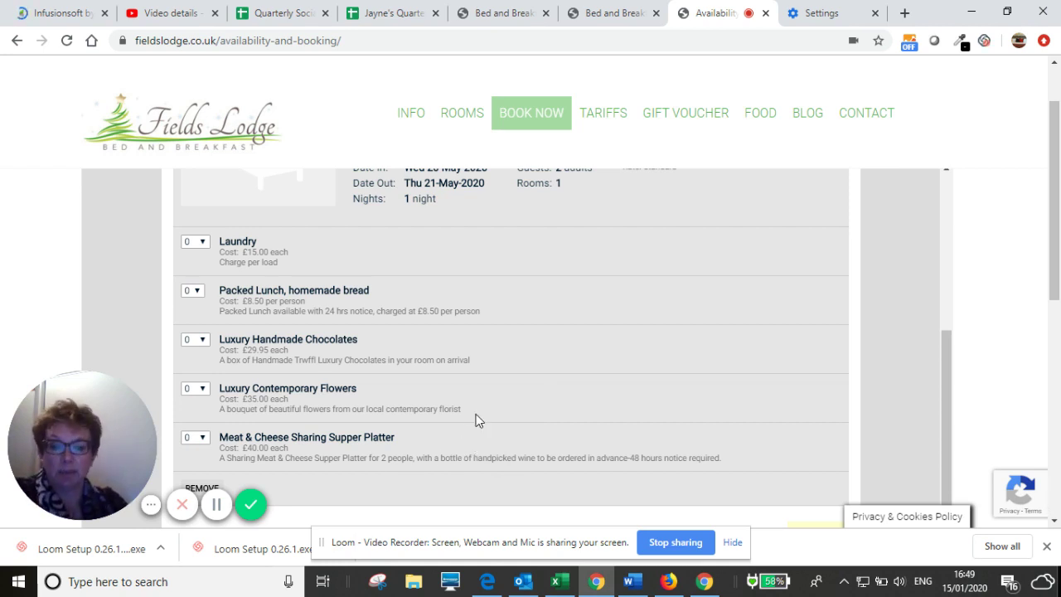
pyautogui.scroll(-2, 559, 327)
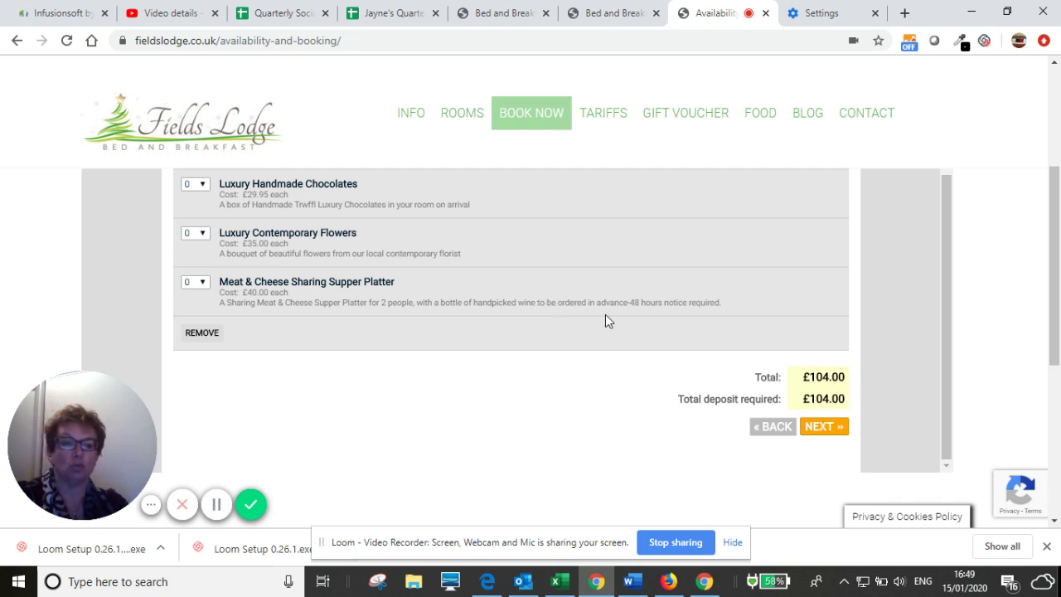
pyautogui.scroll(-1, 605, 321)
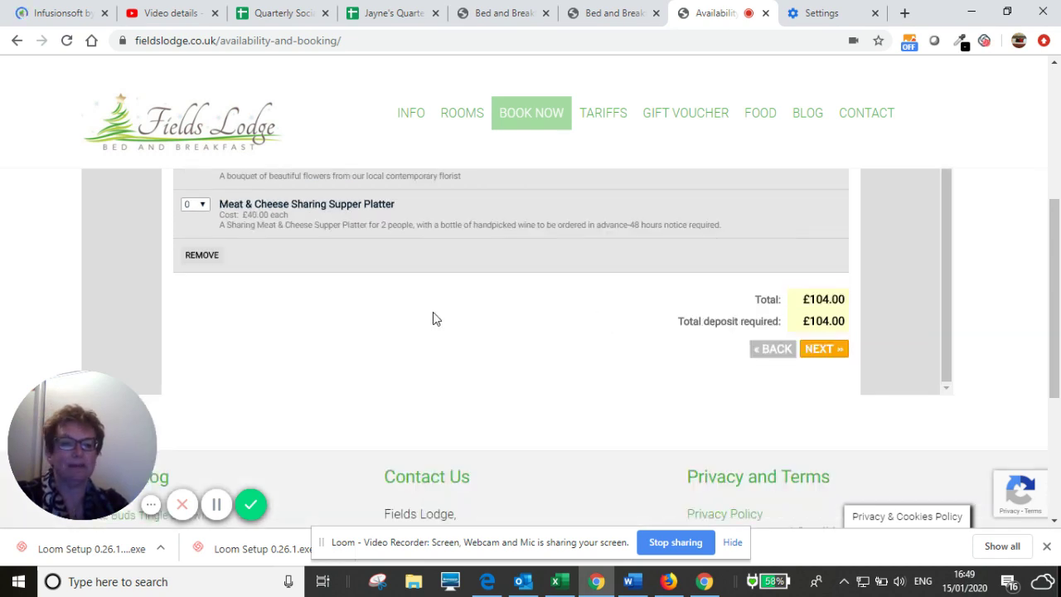
# - Continue to the details form and enter the guest's first name and surname
pyautogui.click(823, 350)
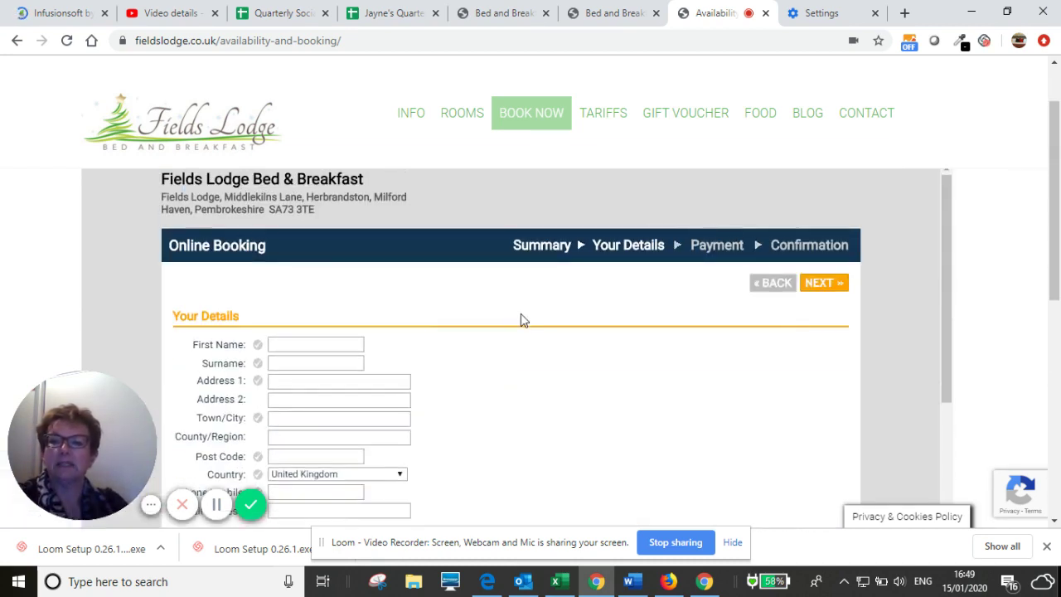
pyautogui.scroll(-1, 531, 403)
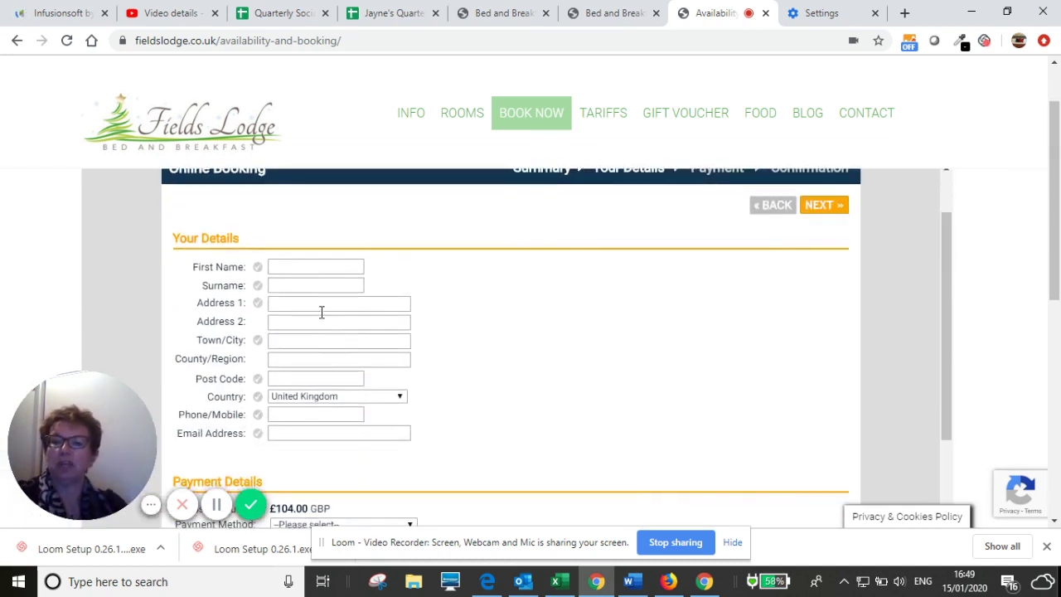
pyautogui.click(281, 266)
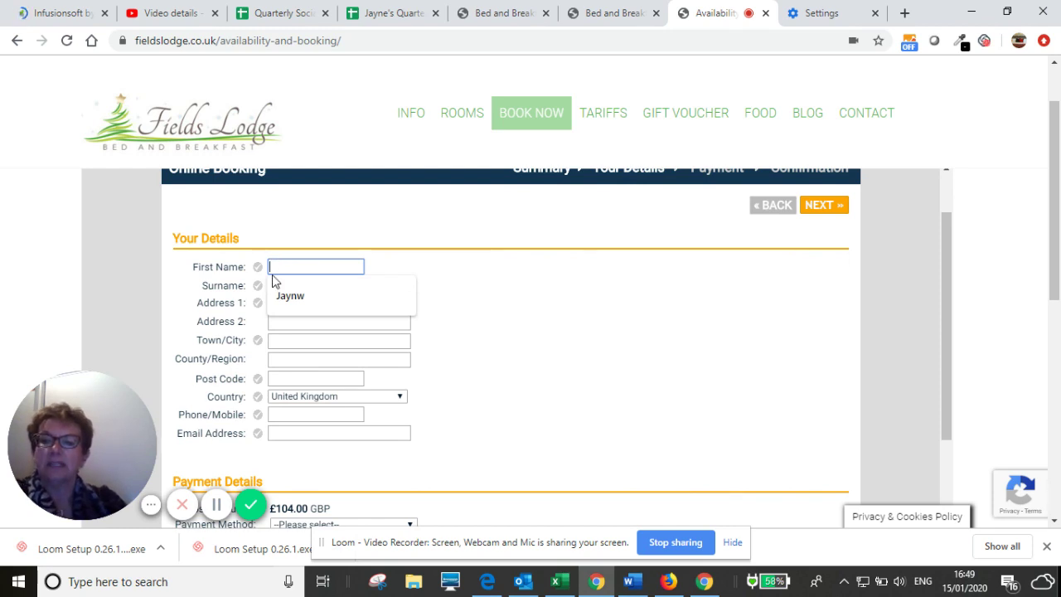
pyautogui.press('Tab')
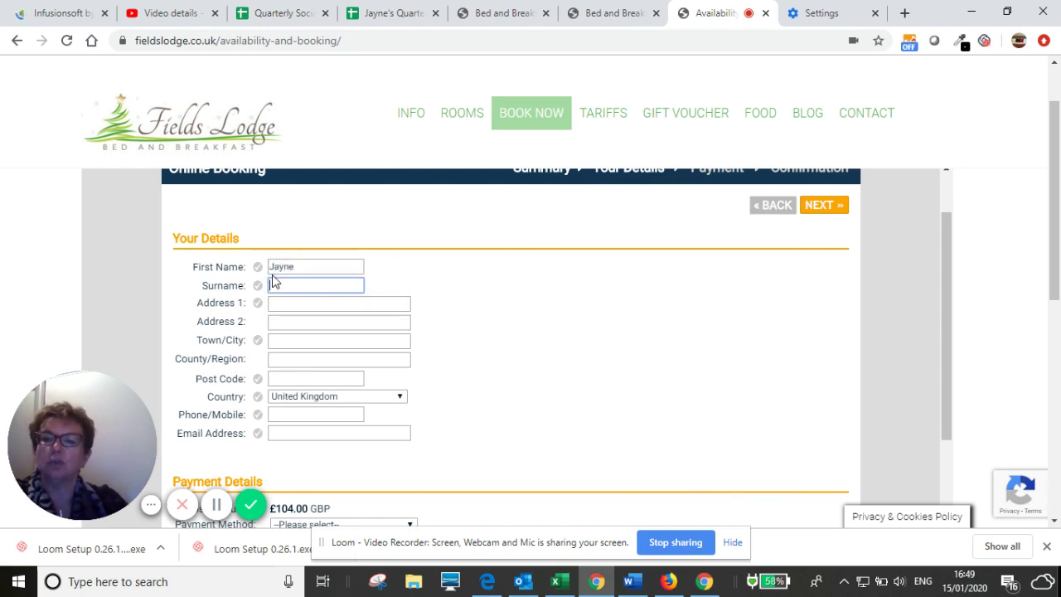
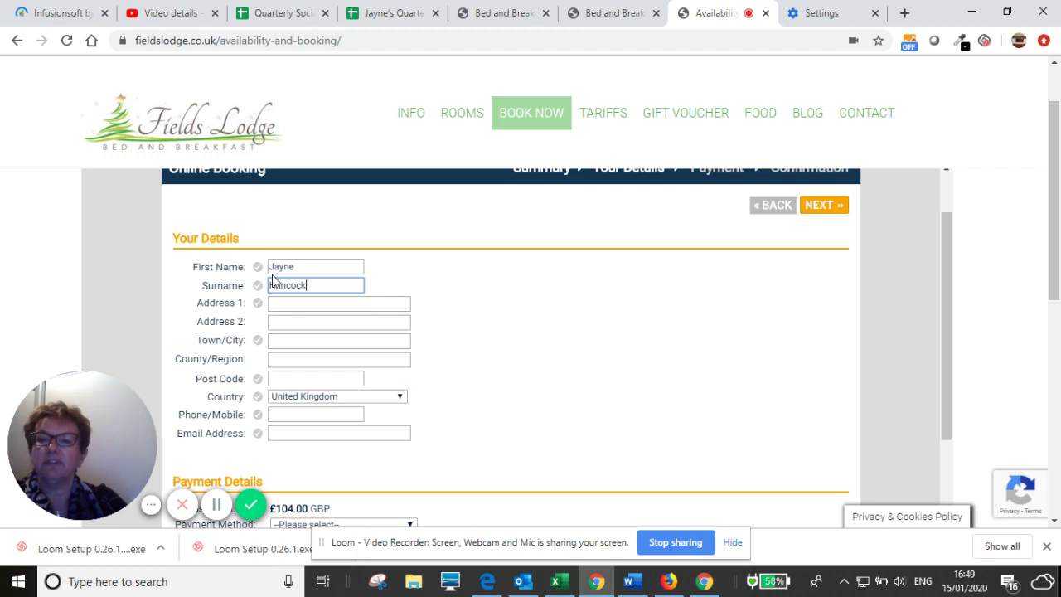
# - Fill in the guest's address lines, town, county and post code
pyautogui.press('Tab')
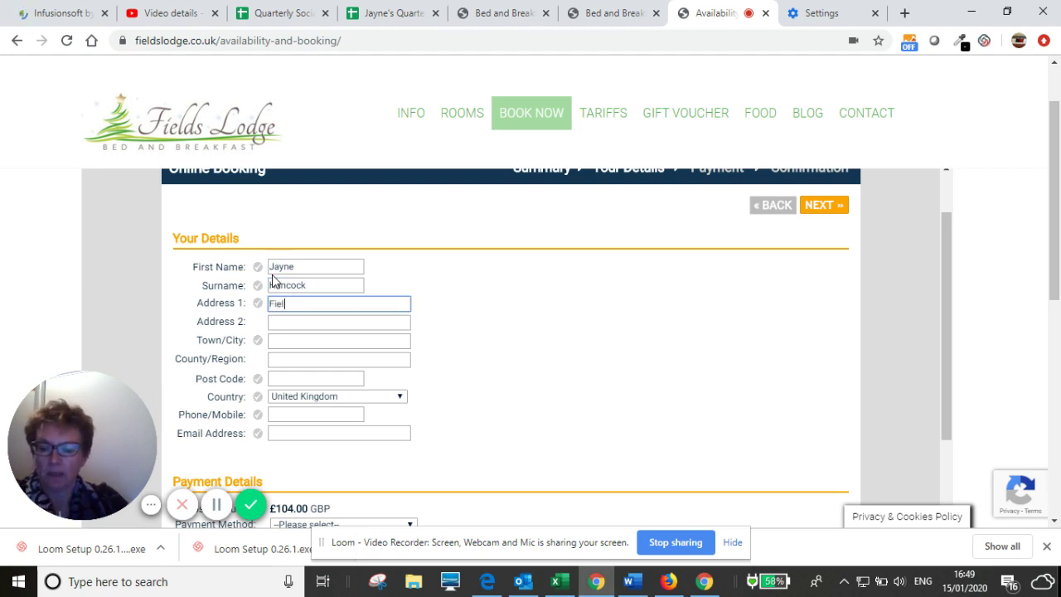
pyautogui.press('Tab')
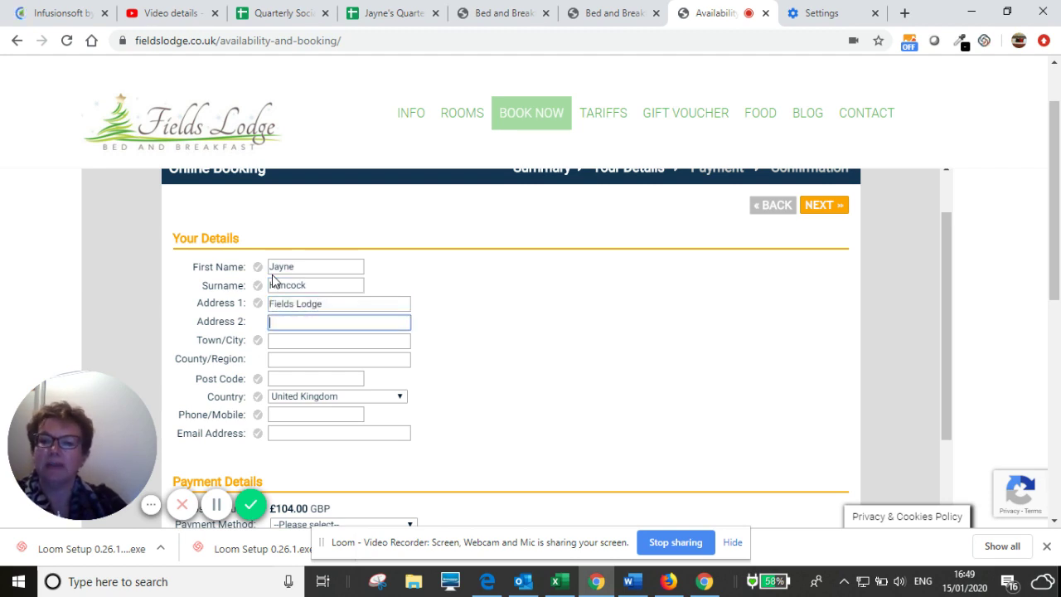
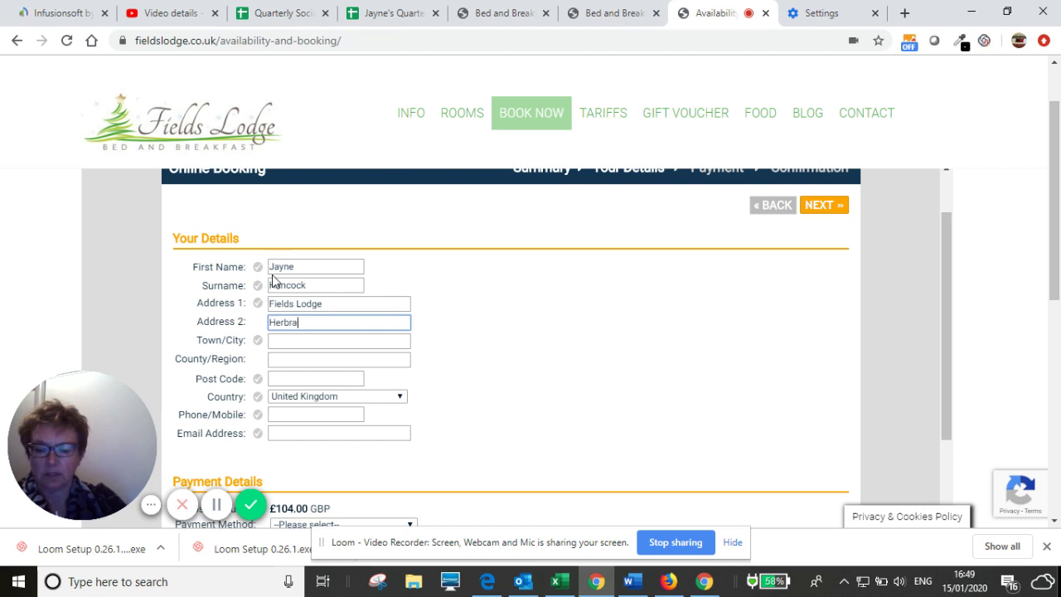
pyautogui.press('Tab')
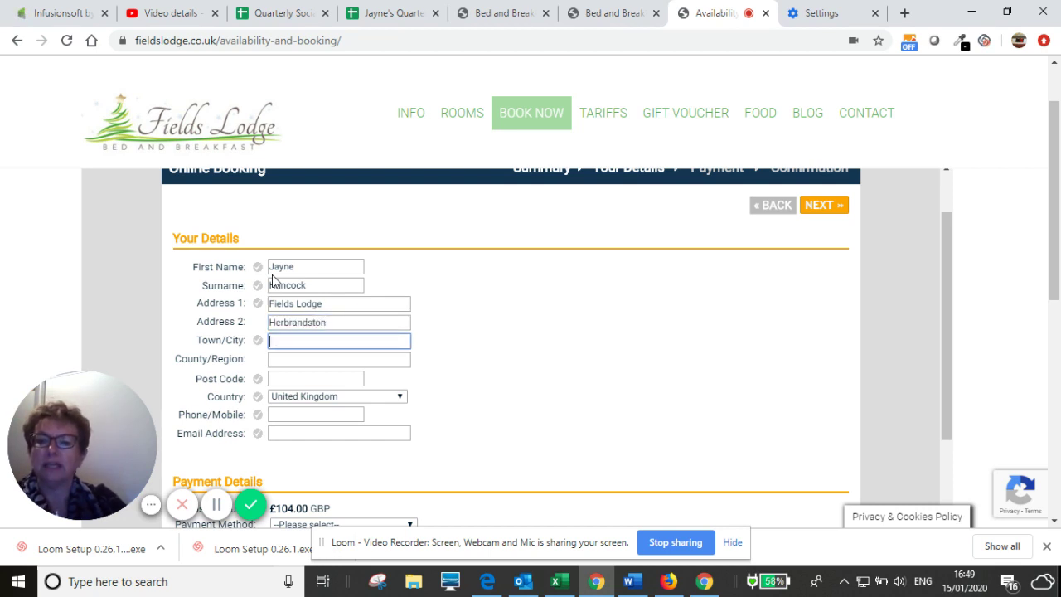
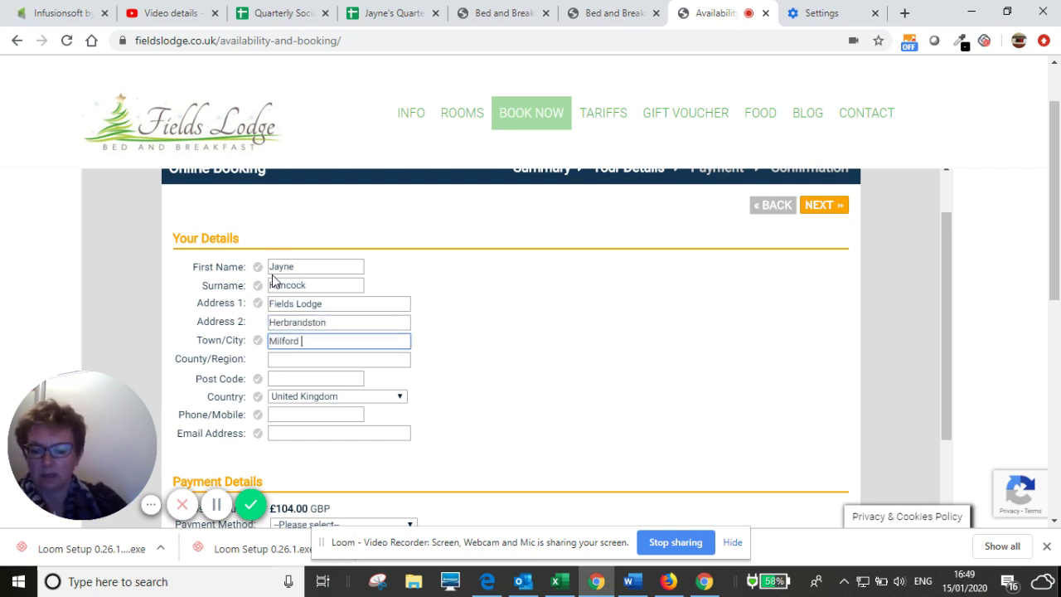
pyautogui.press('Tab')
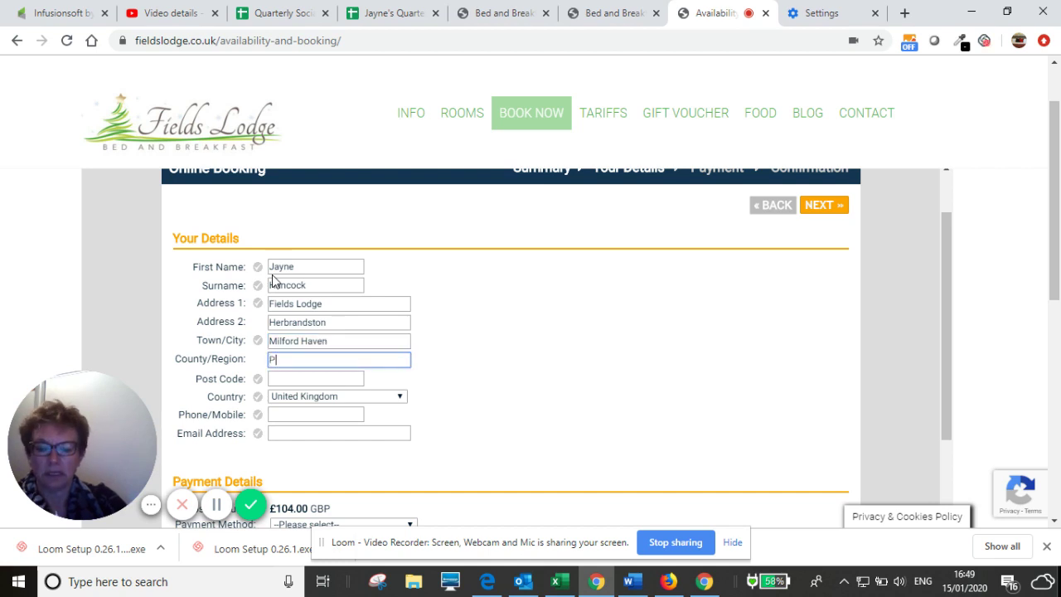
pyautogui.press('Tab')
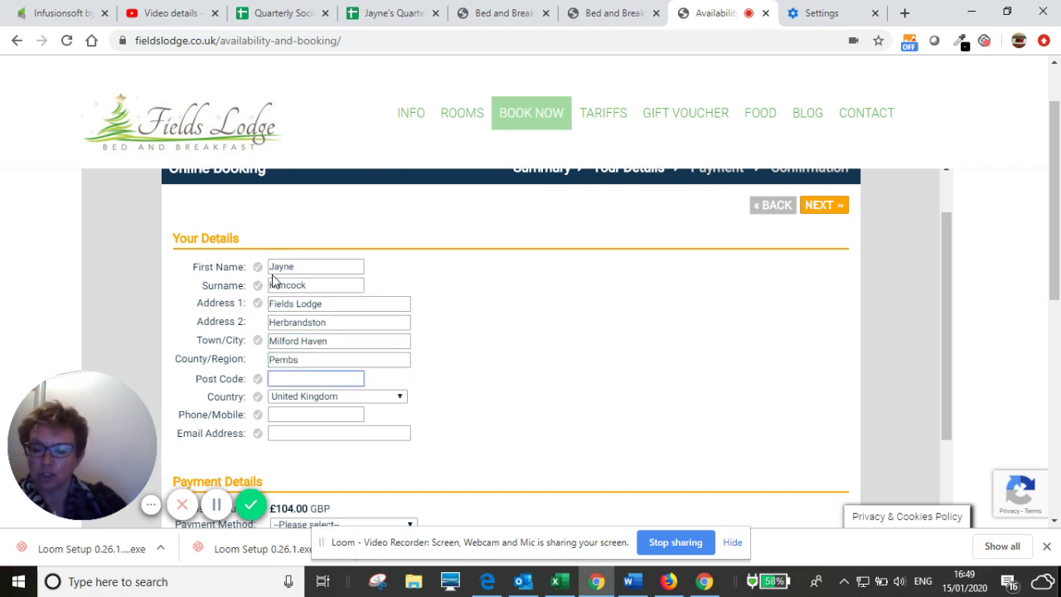
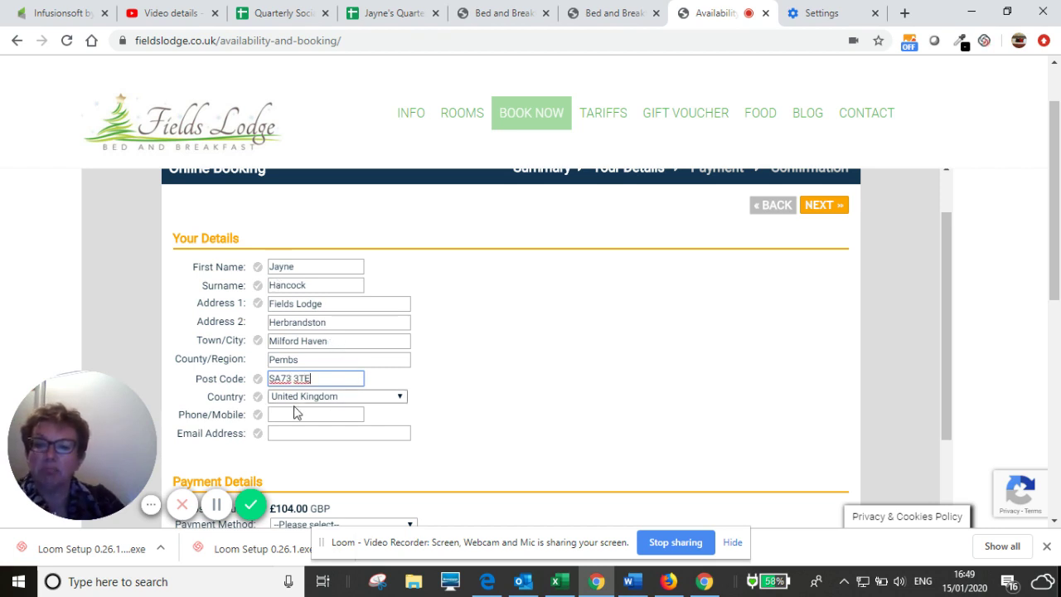
# - Enter the guest's phone number and e-mail address
pyautogui.click(307, 412)
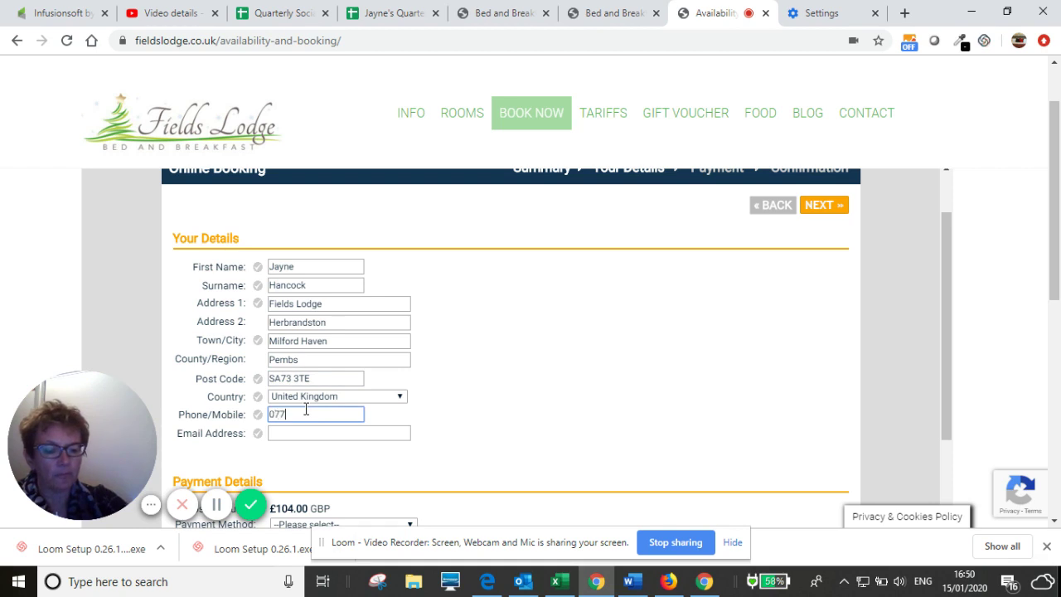
pyautogui.press('Tab')
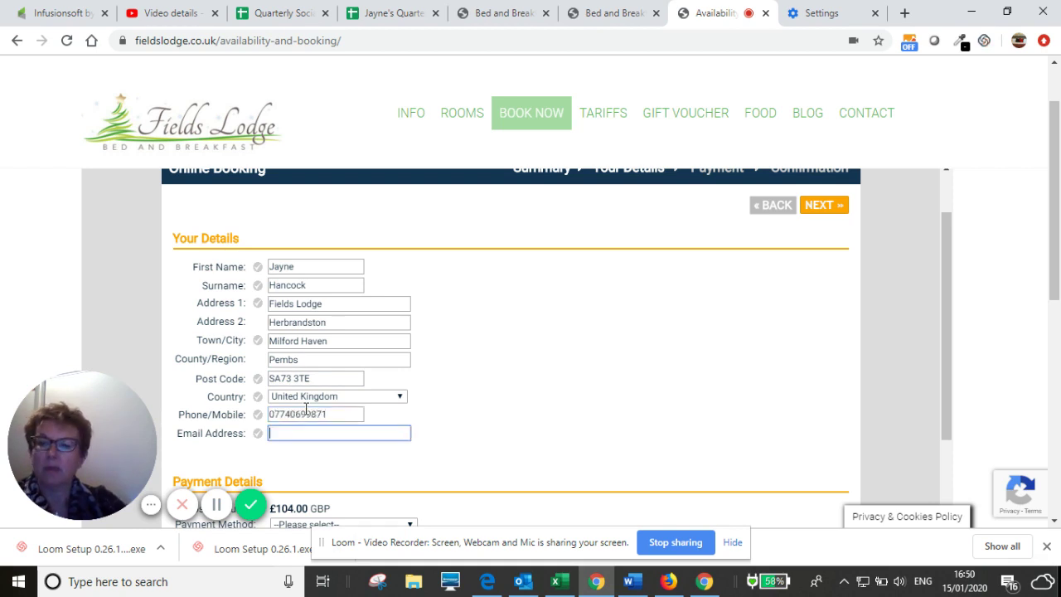
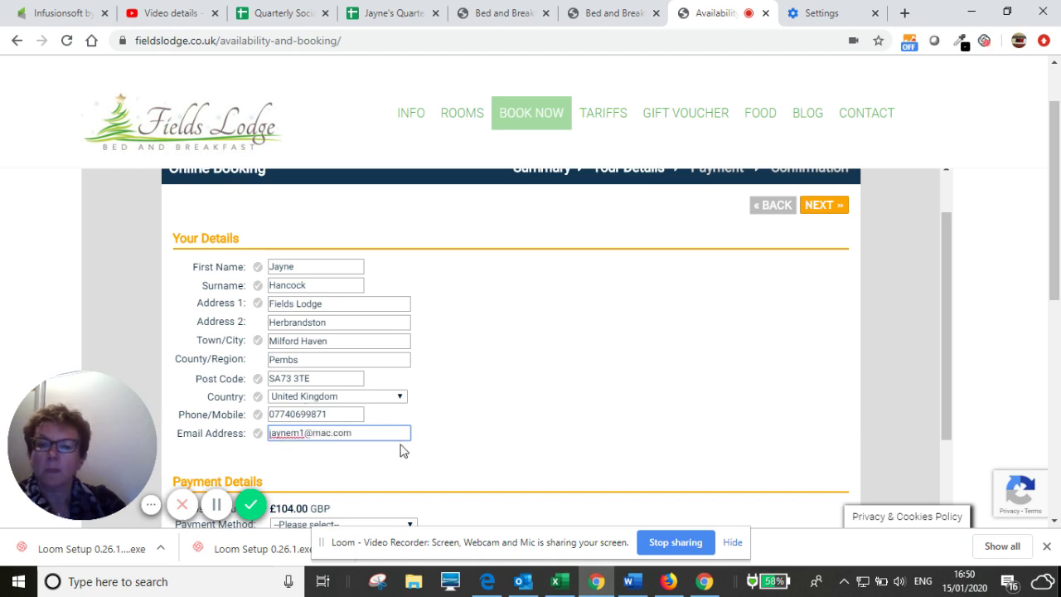
pyautogui.scroll(-2, 407, 427)
pyautogui.scroll(-1, 406, 427)
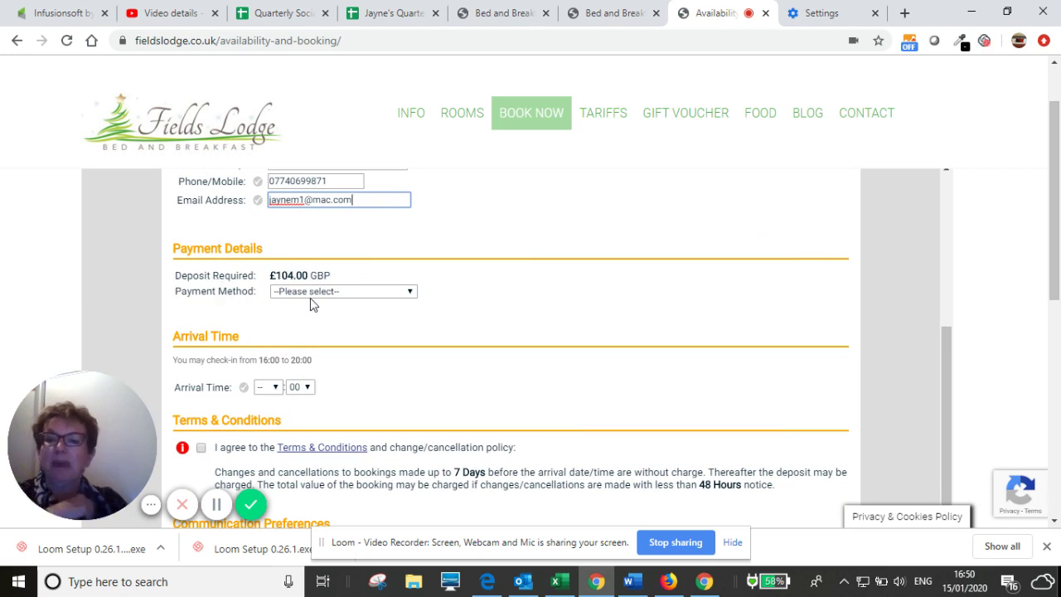
# - Choose Online banking as the payment method and review the £104.00 deposit bank details
pyautogui.click(410, 294)
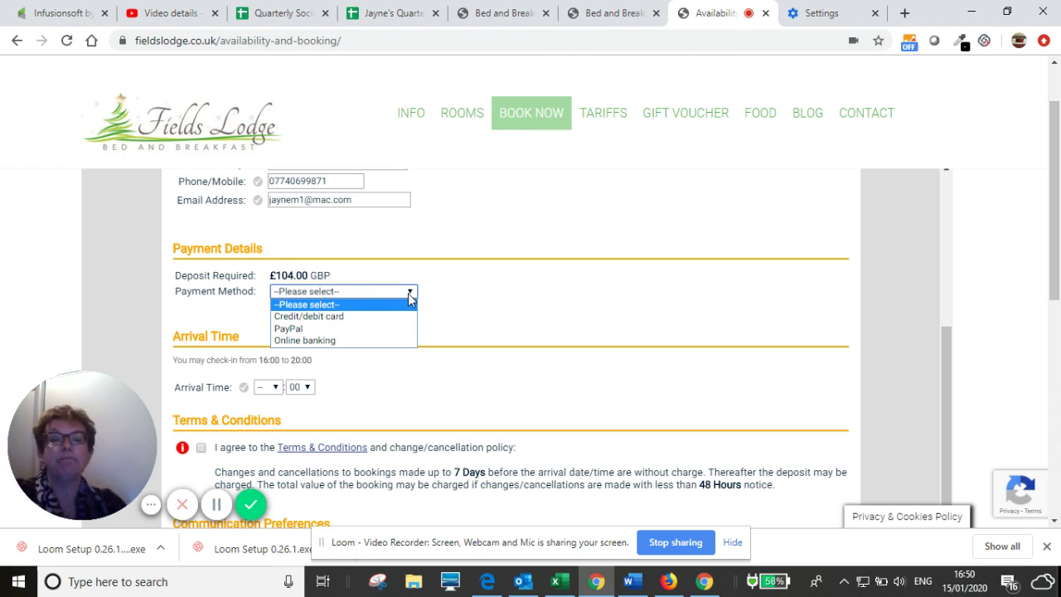
pyautogui.click(347, 341)
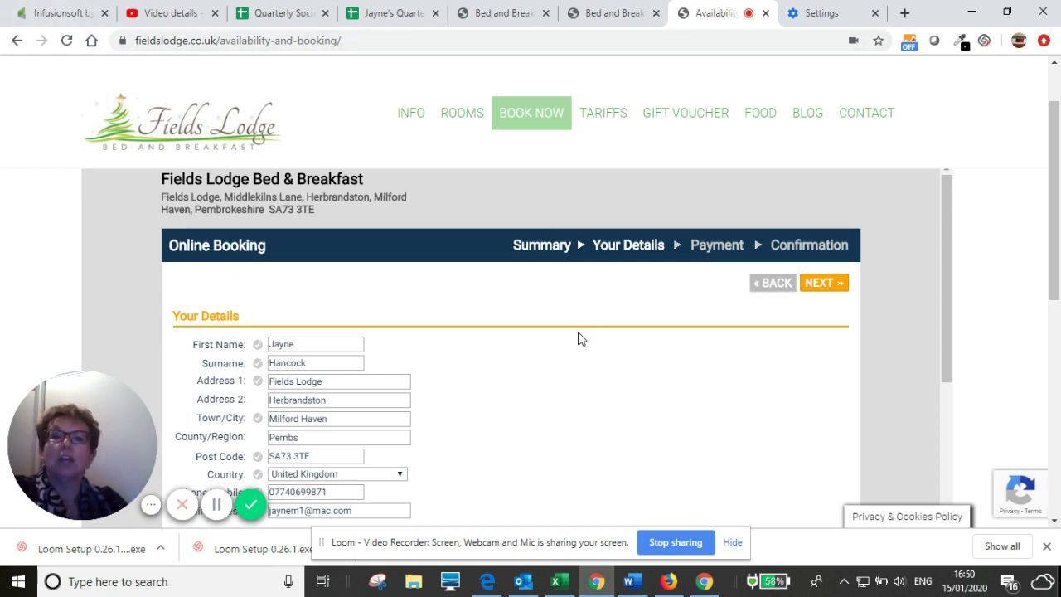
pyautogui.scroll(-3, 581, 335)
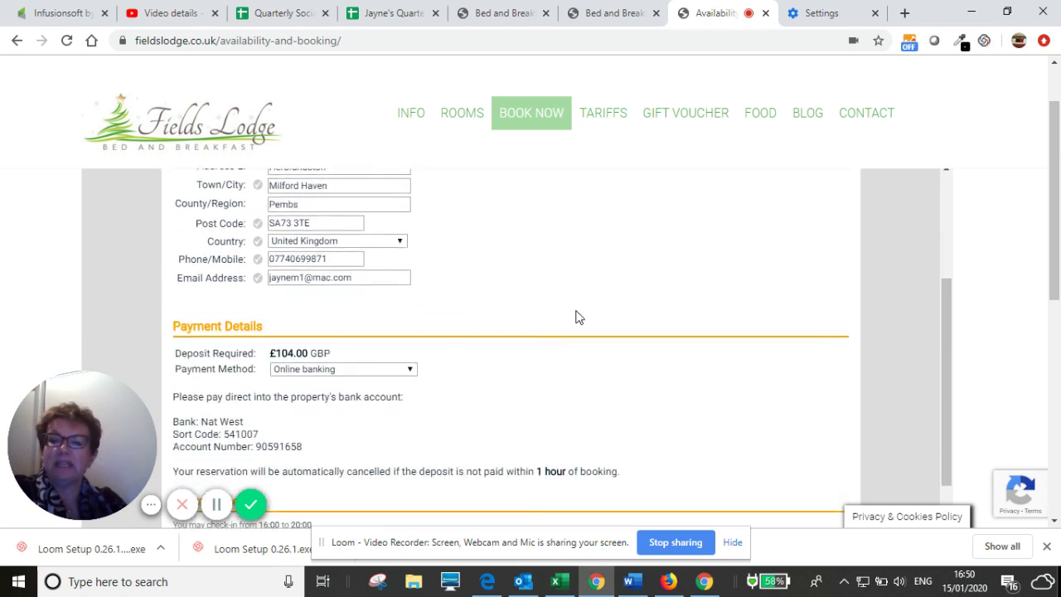
pyautogui.scroll(-2, 578, 318)
pyautogui.scroll(-1, 578, 318)
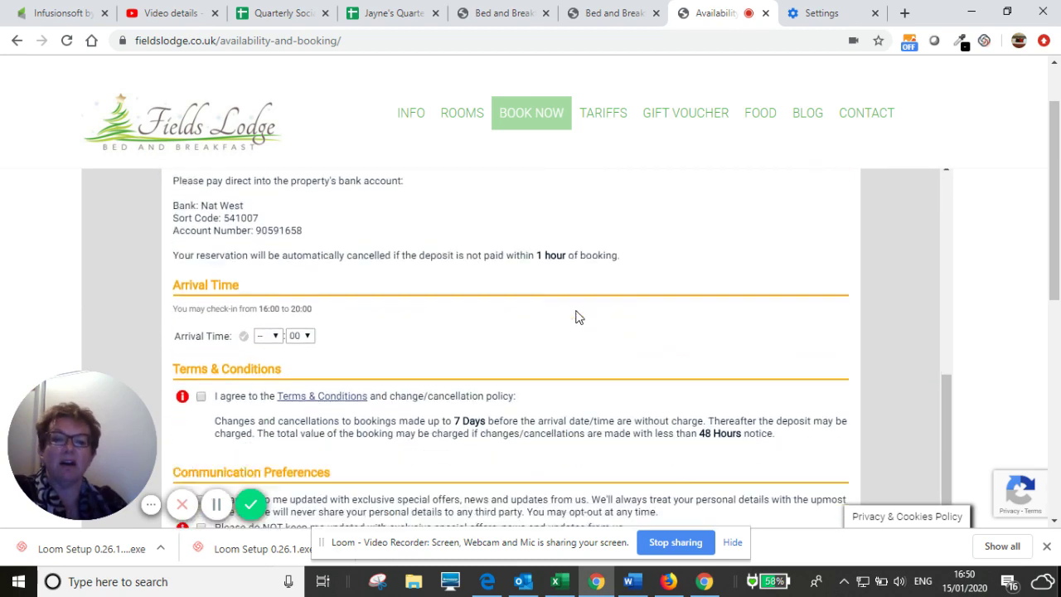
pyautogui.scroll(1, 578, 318)
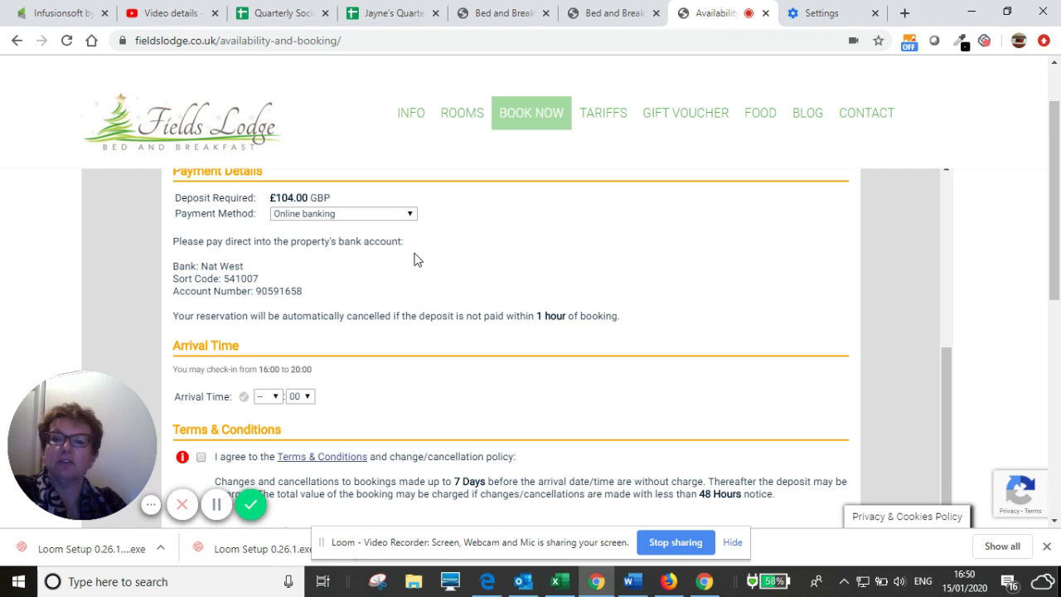
pyautogui.scroll(-1, 414, 260)
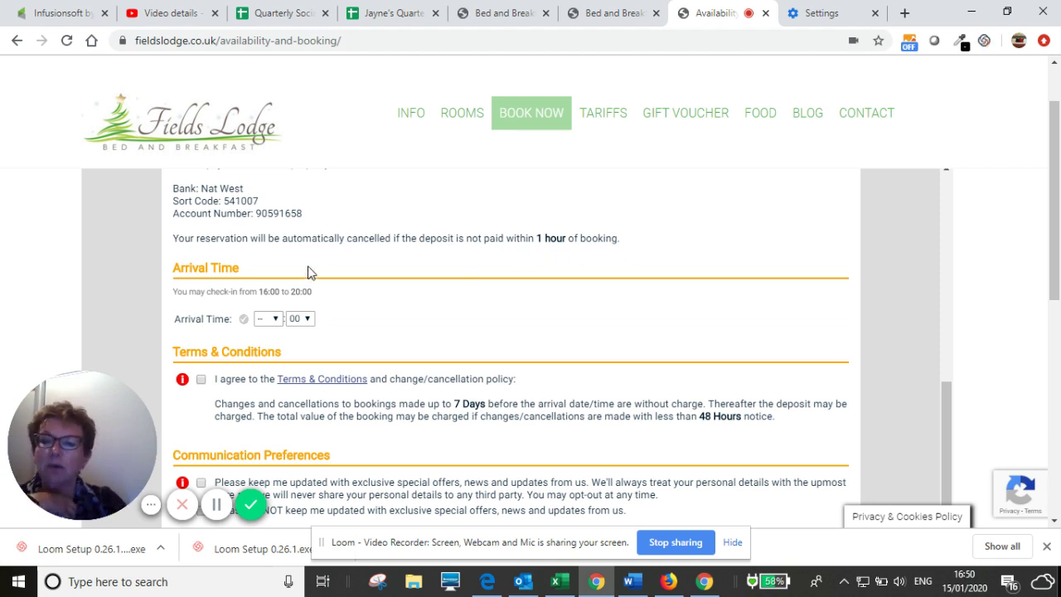
pyautogui.scroll(-1, 307, 273)
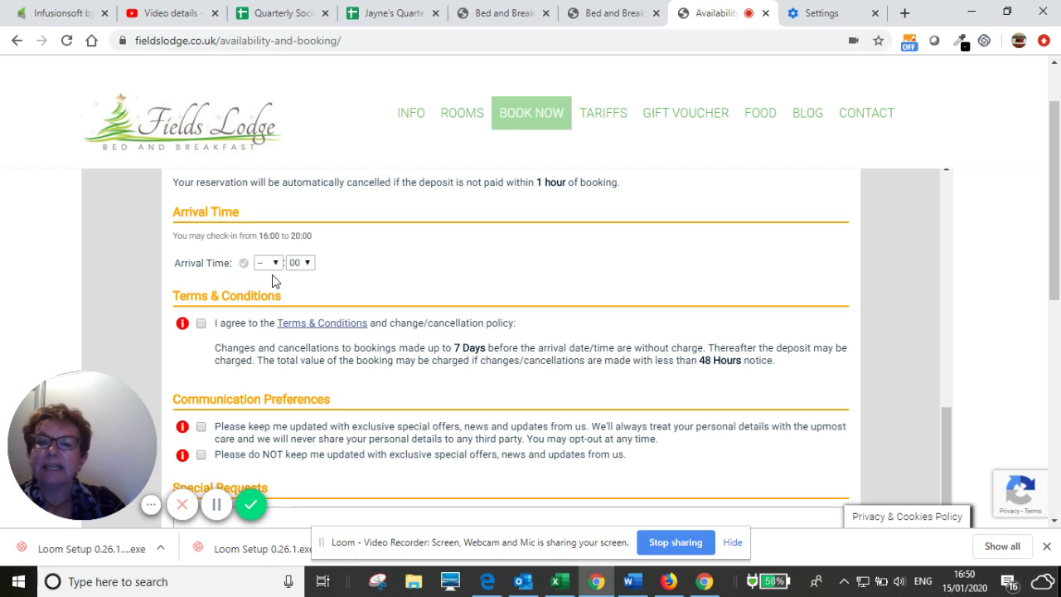
pyautogui.click(277, 265)
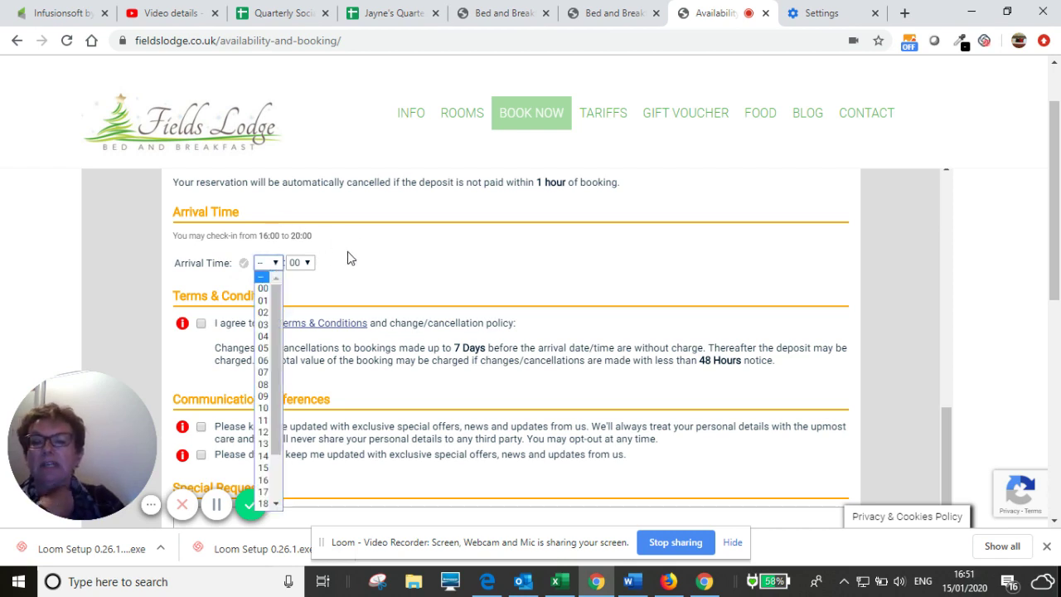
pyautogui.click(266, 480)
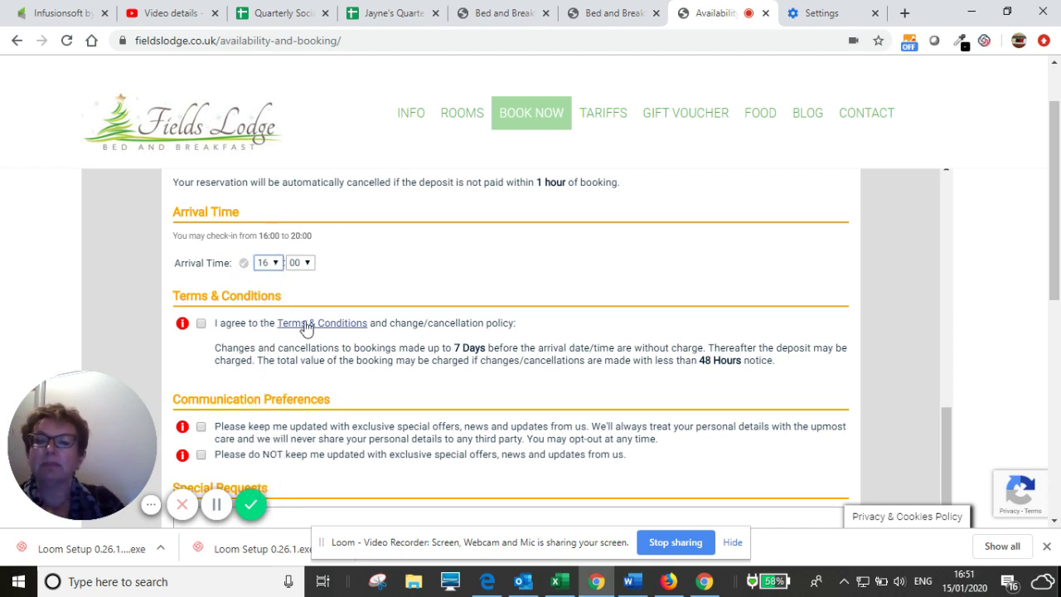
pyautogui.scroll(-1, 455, 262)
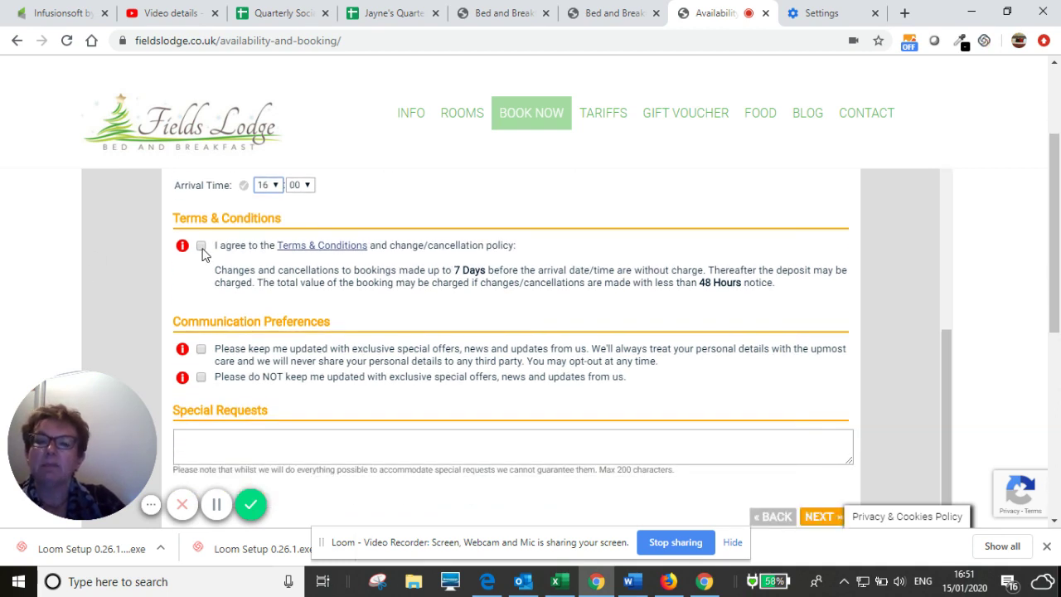
pyautogui.click(202, 248)
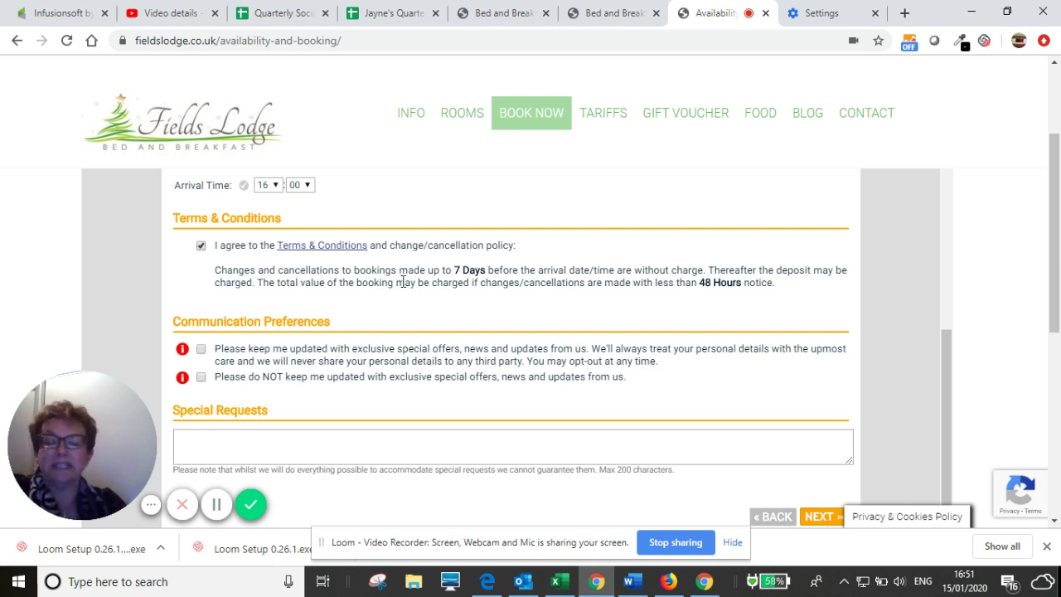
pyautogui.scroll(-1, 420, 273)
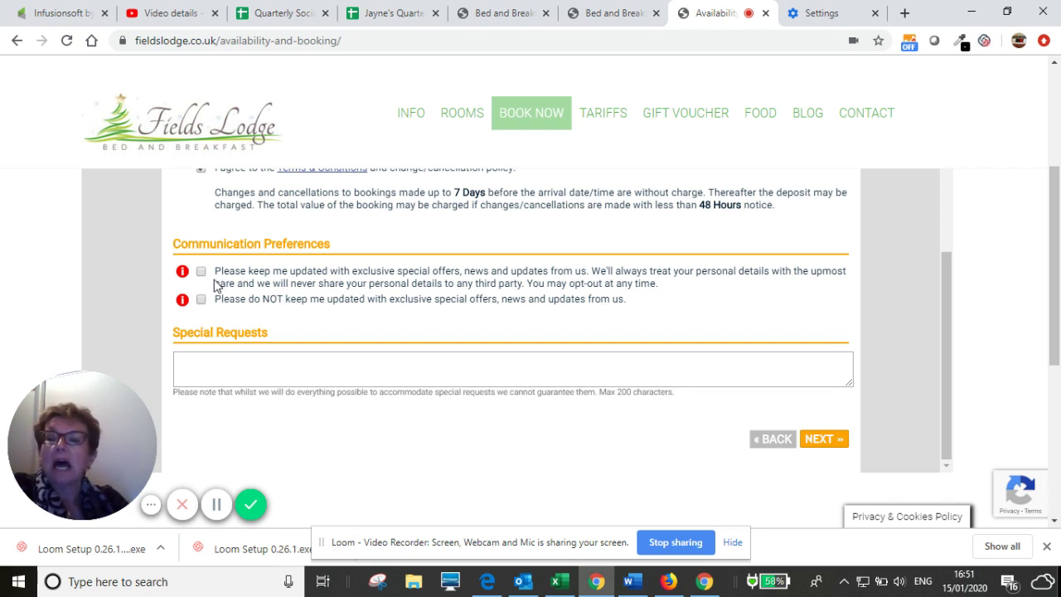
pyautogui.click(201, 272)
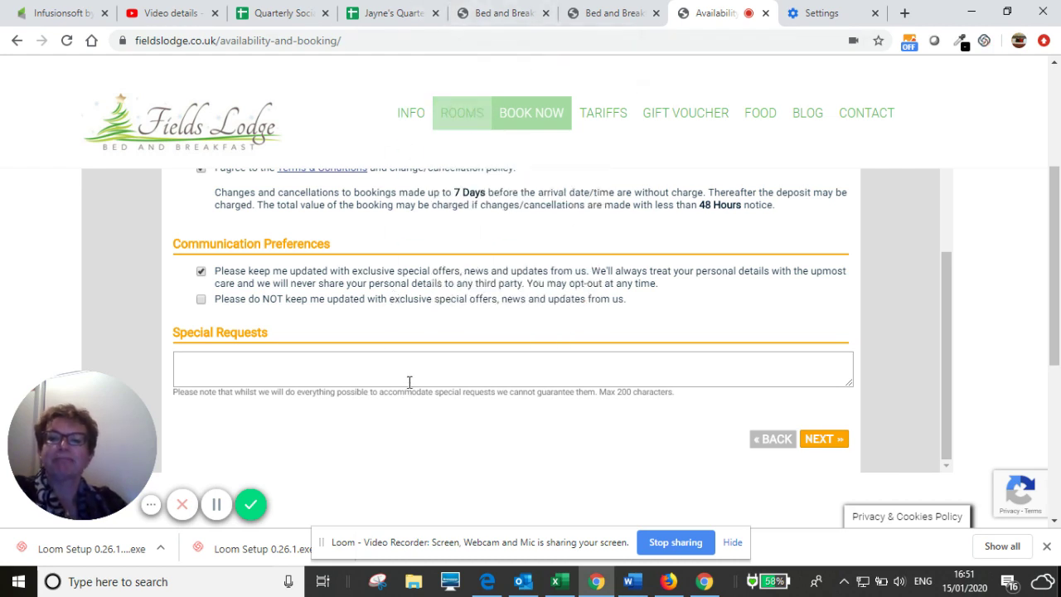
pyautogui.scroll(-2, 370, 296)
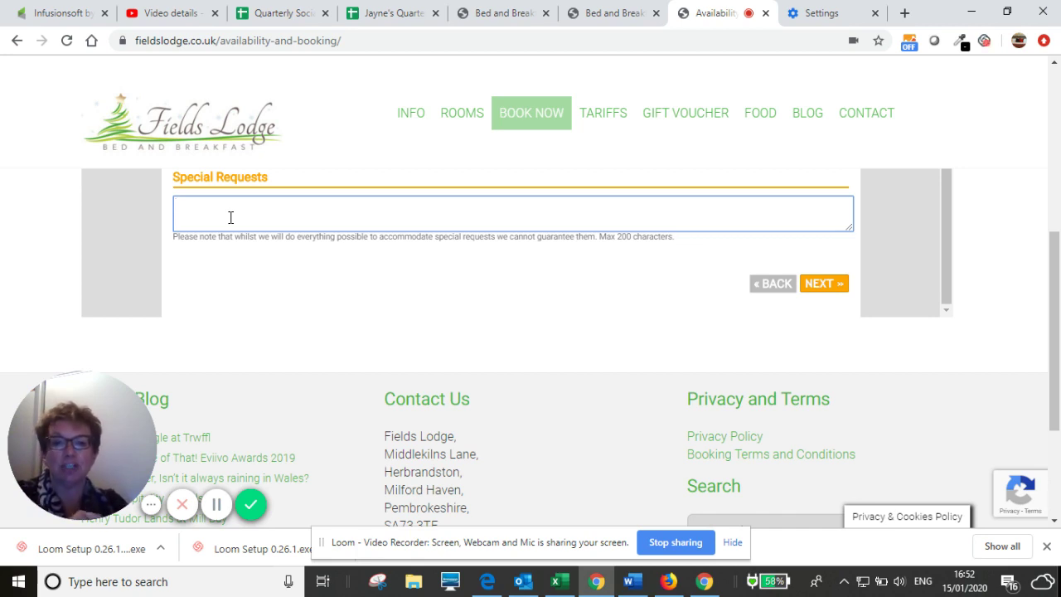
# - Enter 'Celebration Offer Package' in the Special Requests box
pyautogui.write('Celebra')
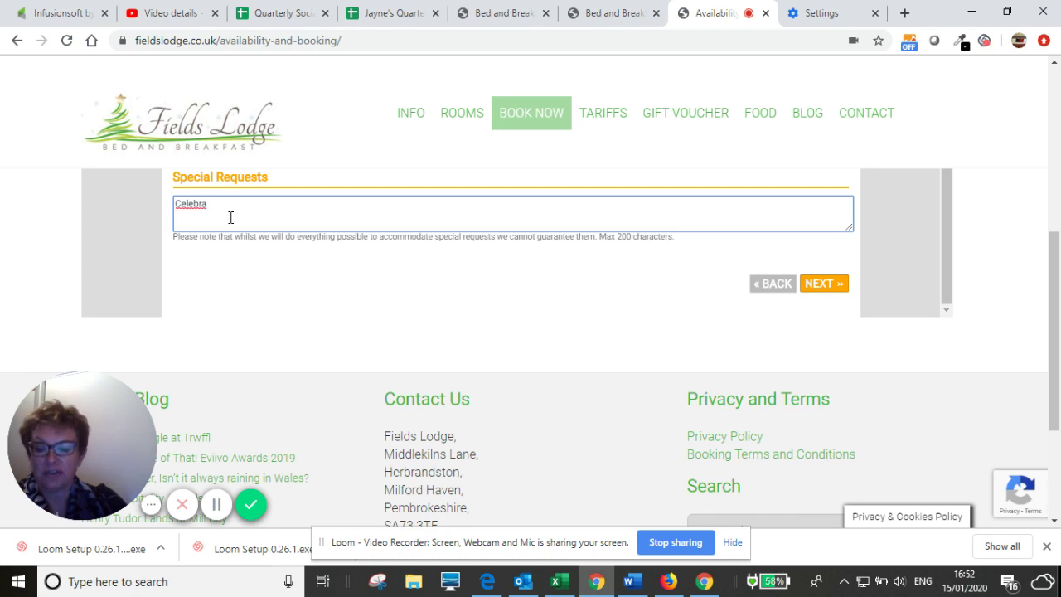
pyautogui.write('tion')
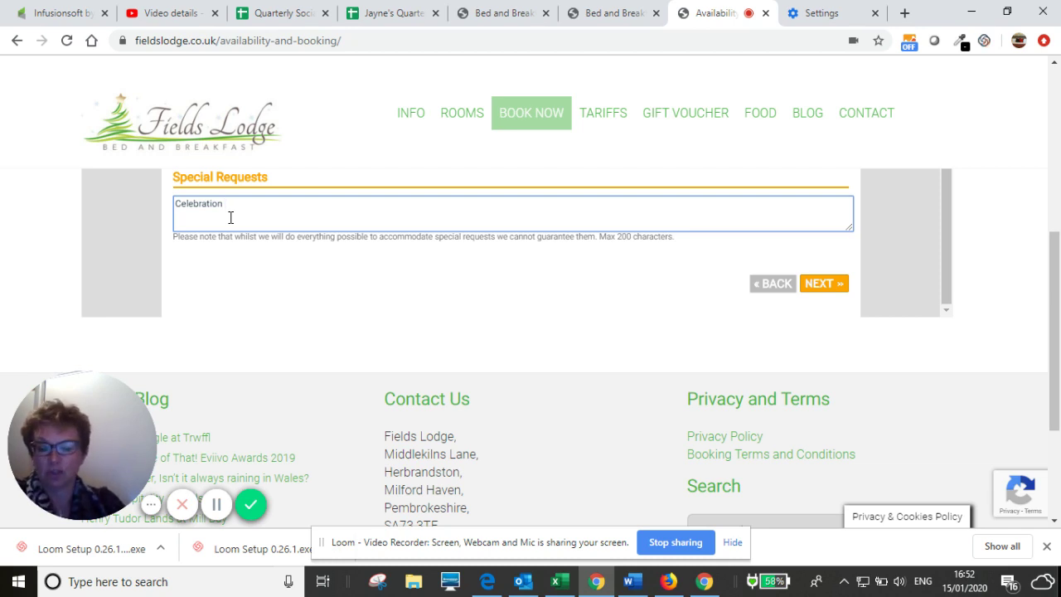
pyautogui.write('Offer ')
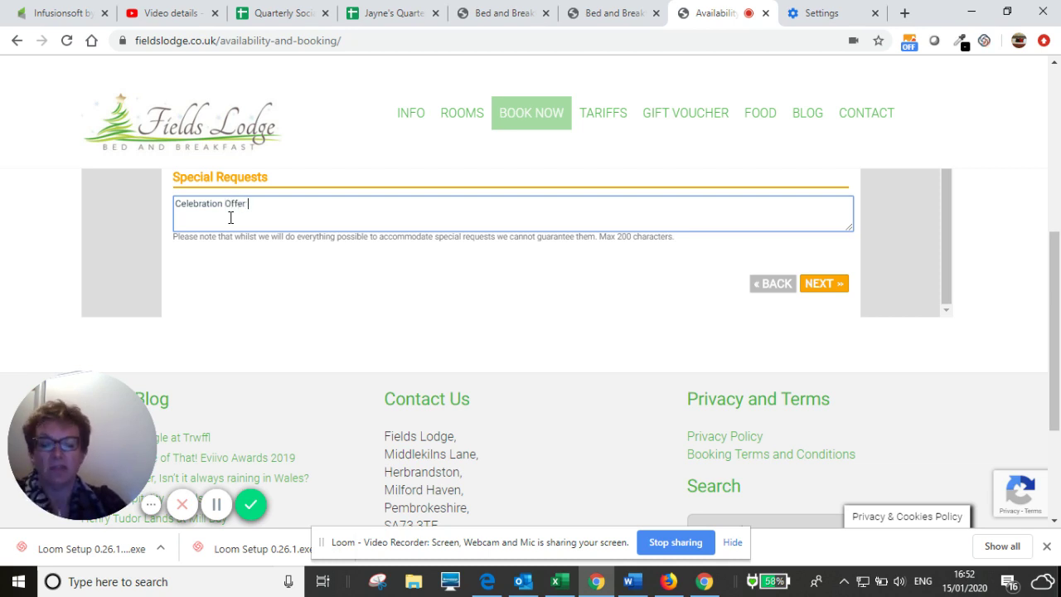
pyautogui.write('Pack')
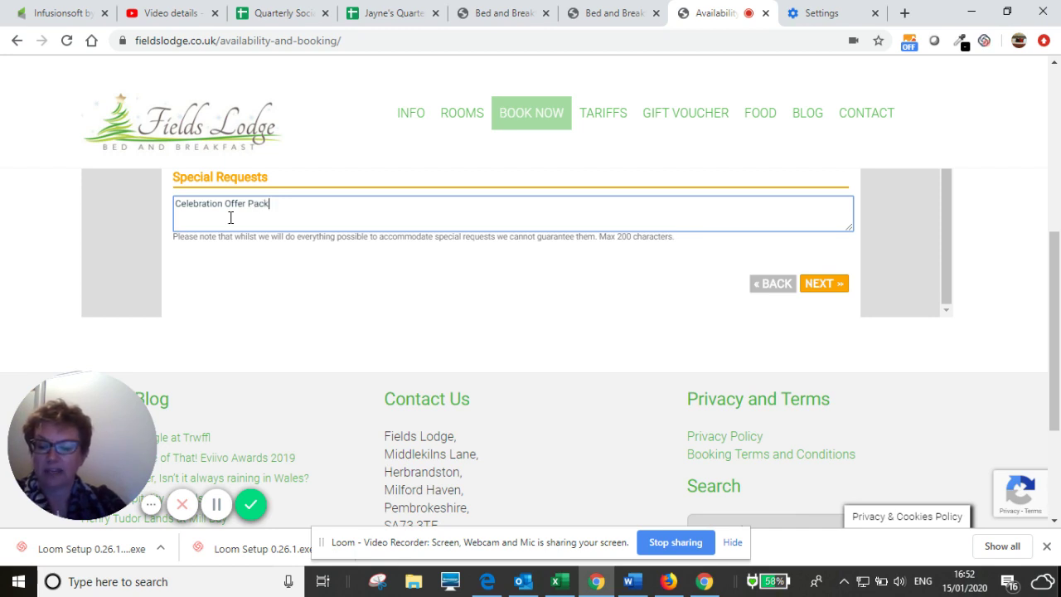
pyautogui.write('age')
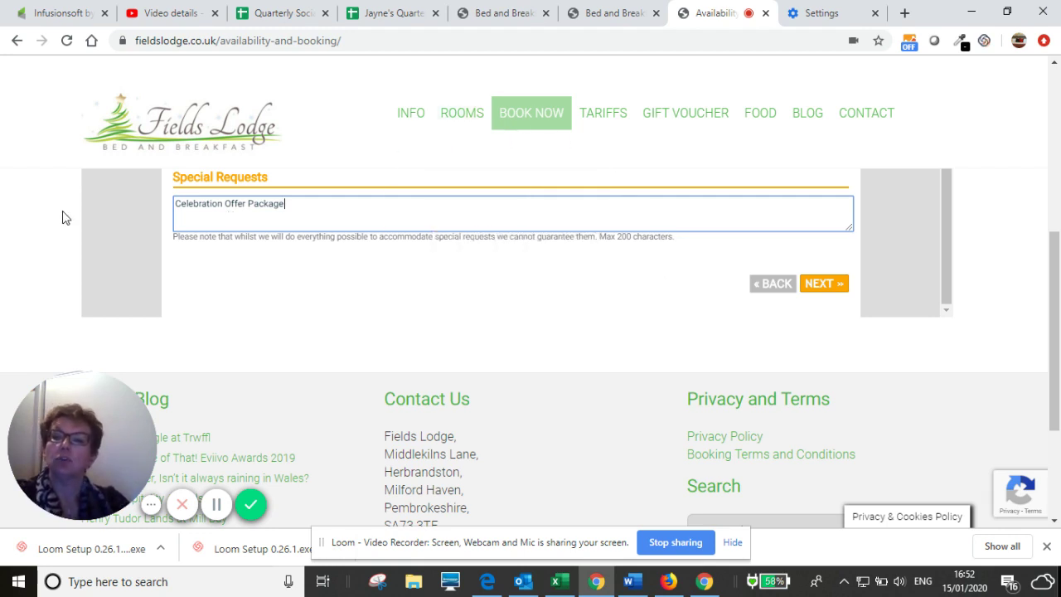
# - Submit the booking and review the confirmation requesting a £104.00 online-banking deposit within 1 hour
pyautogui.click(823, 283)
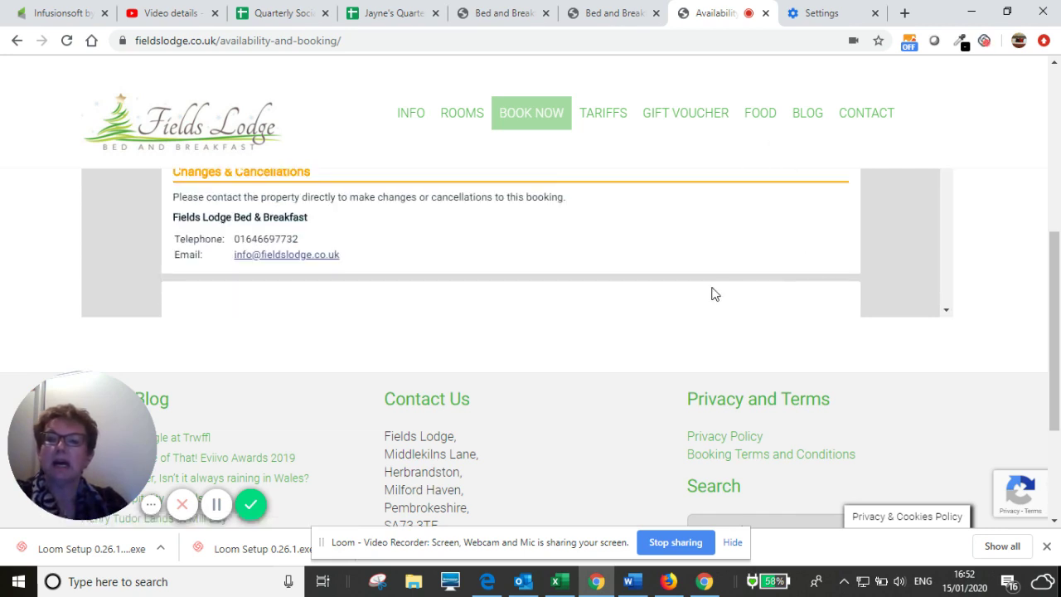
pyautogui.scroll(-3, 721, 268)
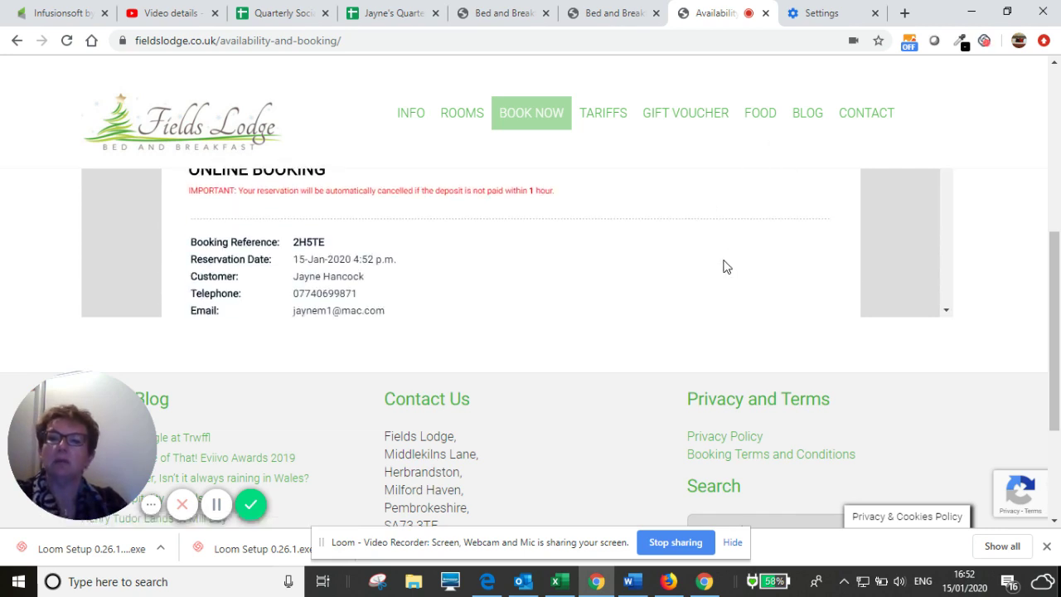
pyautogui.scroll(-5, 723, 266)
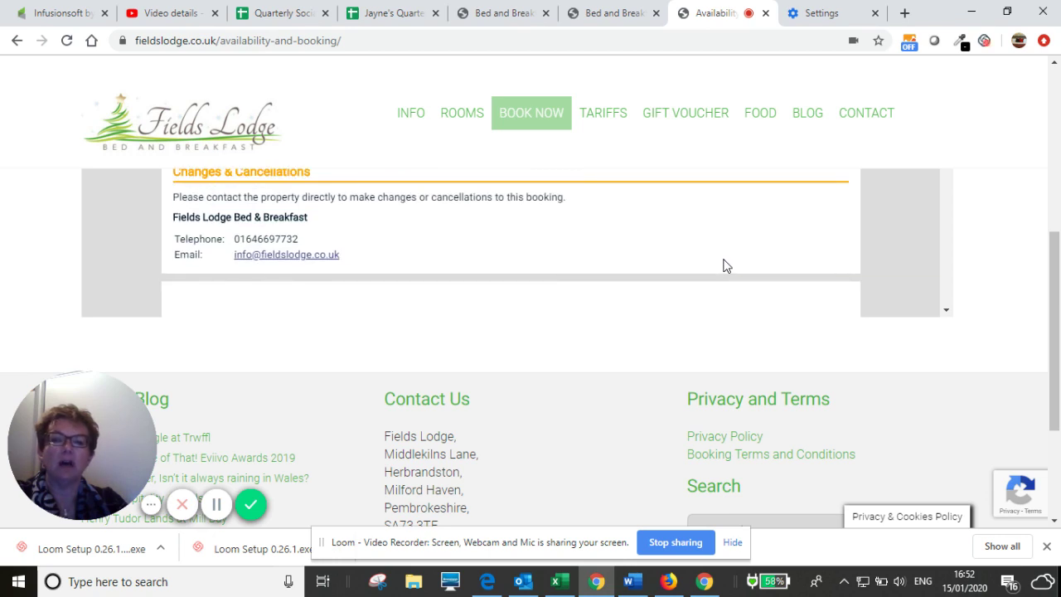
pyautogui.scroll(-1, 723, 266)
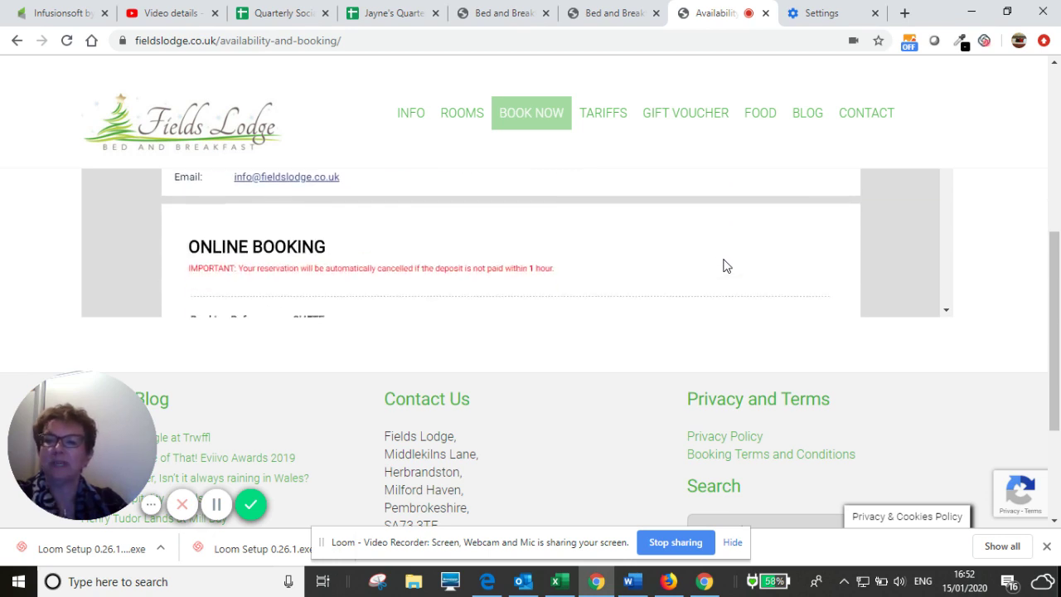
pyautogui.scroll(-1, 719, 260)
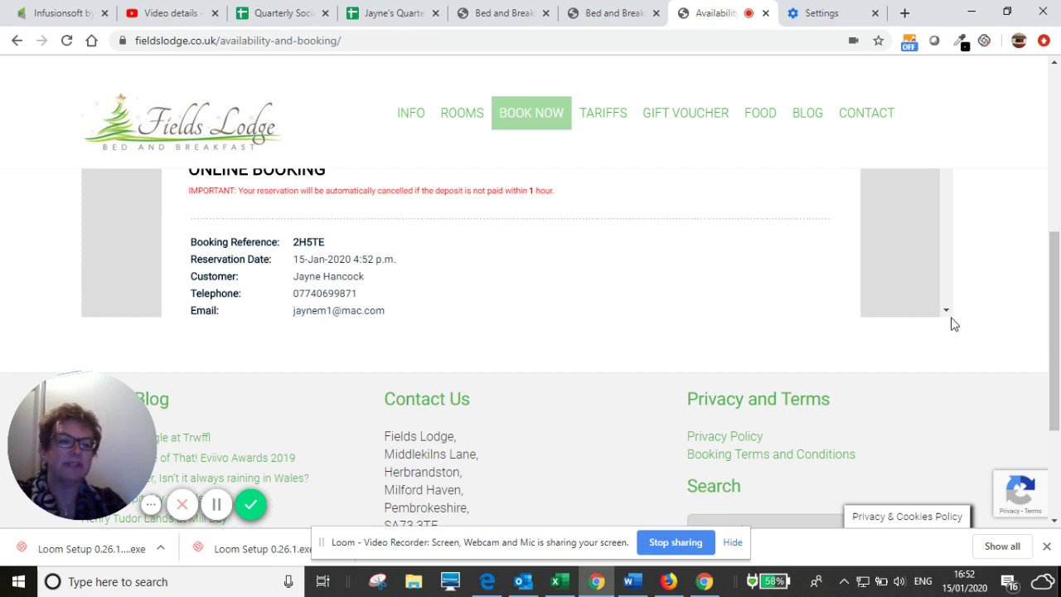
pyautogui.scroll(-2, 601, 221)
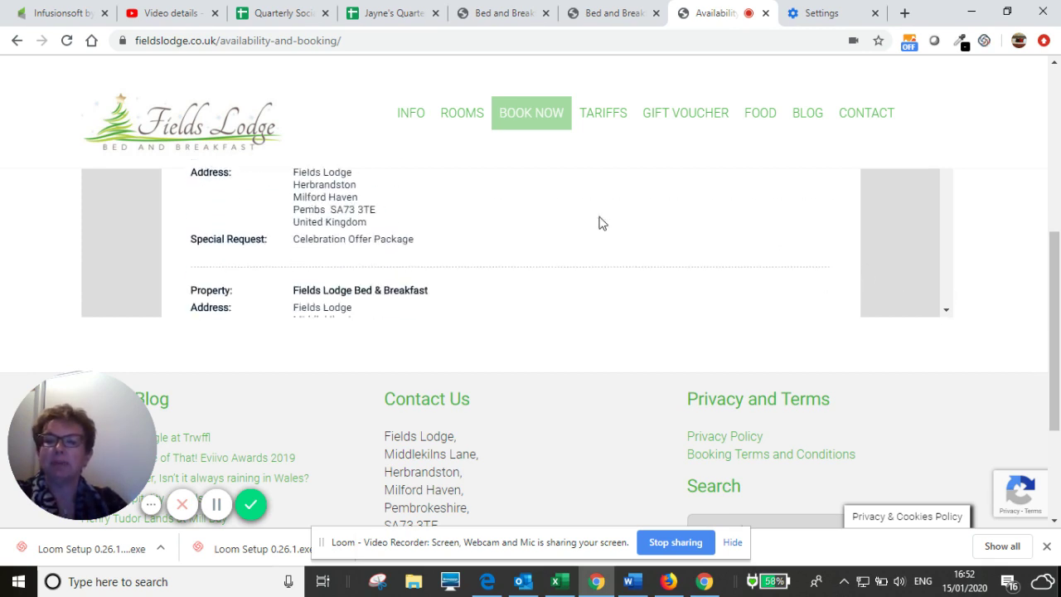
pyautogui.scroll(-2, 600, 223)
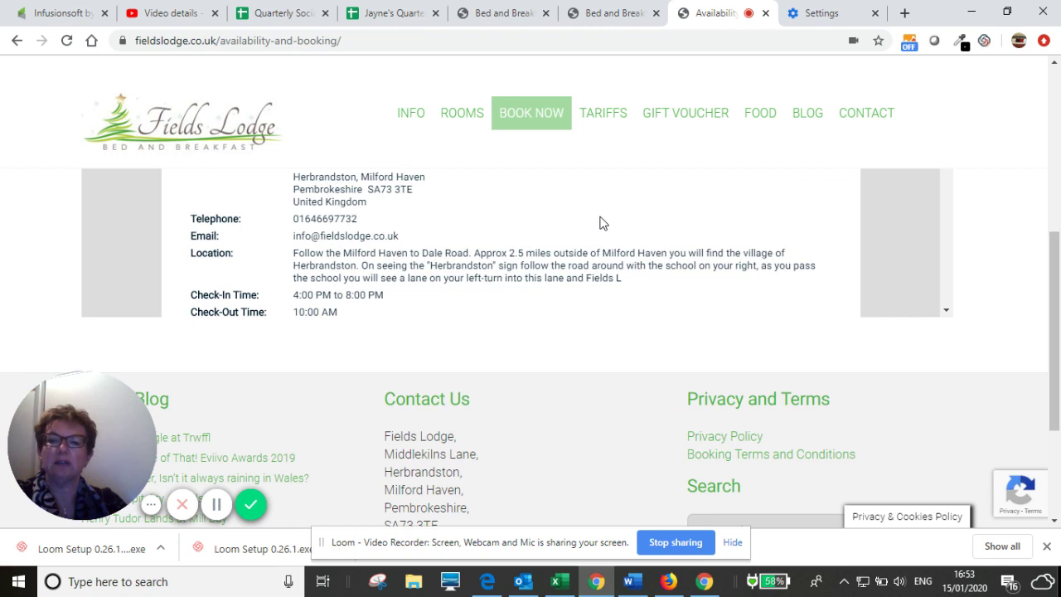
pyautogui.scroll(-1, 600, 223)
pyautogui.scroll(1, 601, 222)
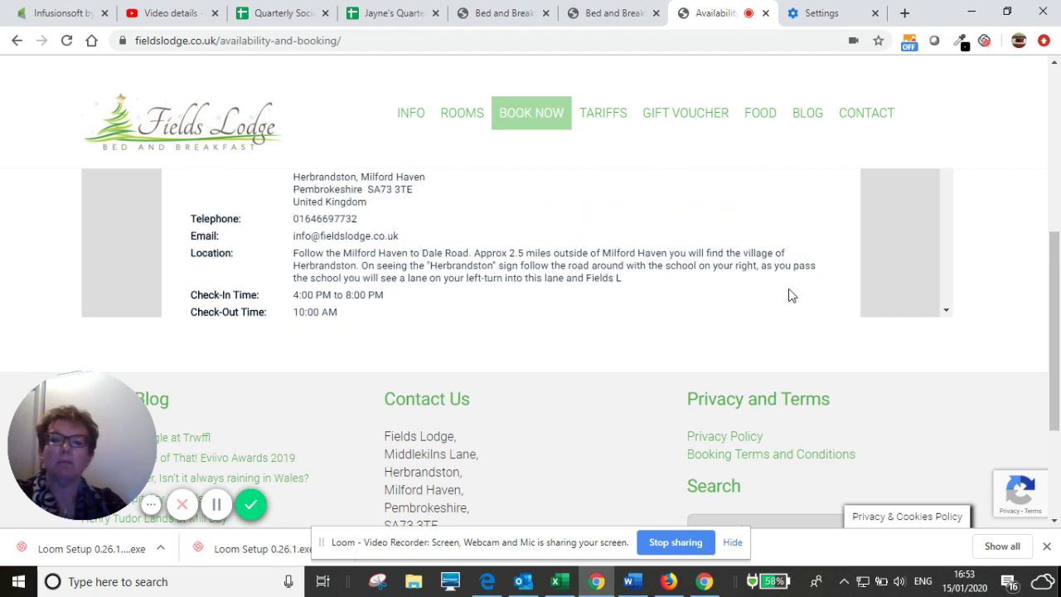
pyautogui.scroll(-1, 604, 235)
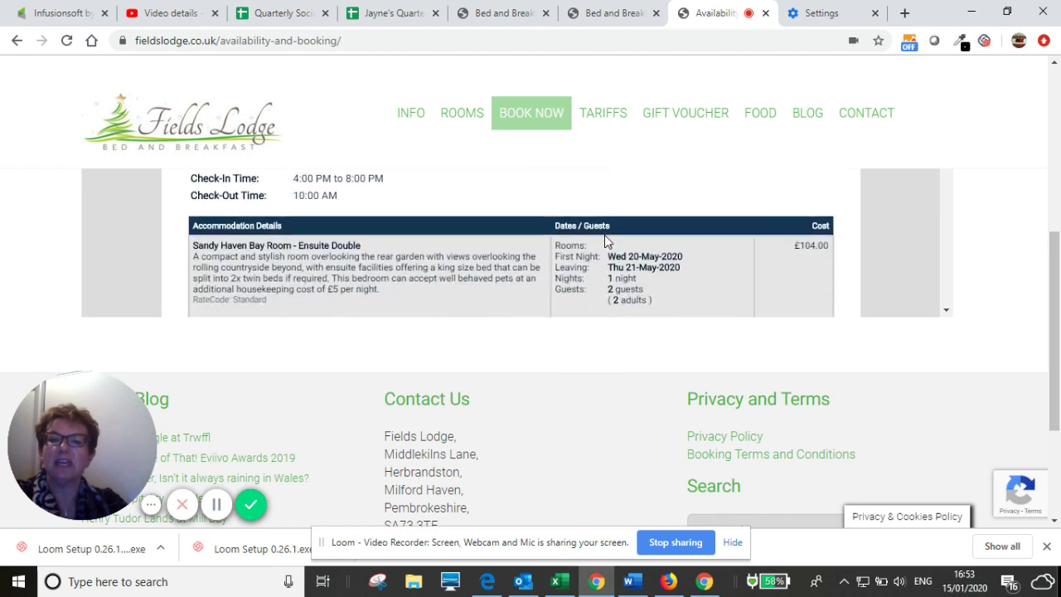
pyautogui.scroll(-1, 581, 238)
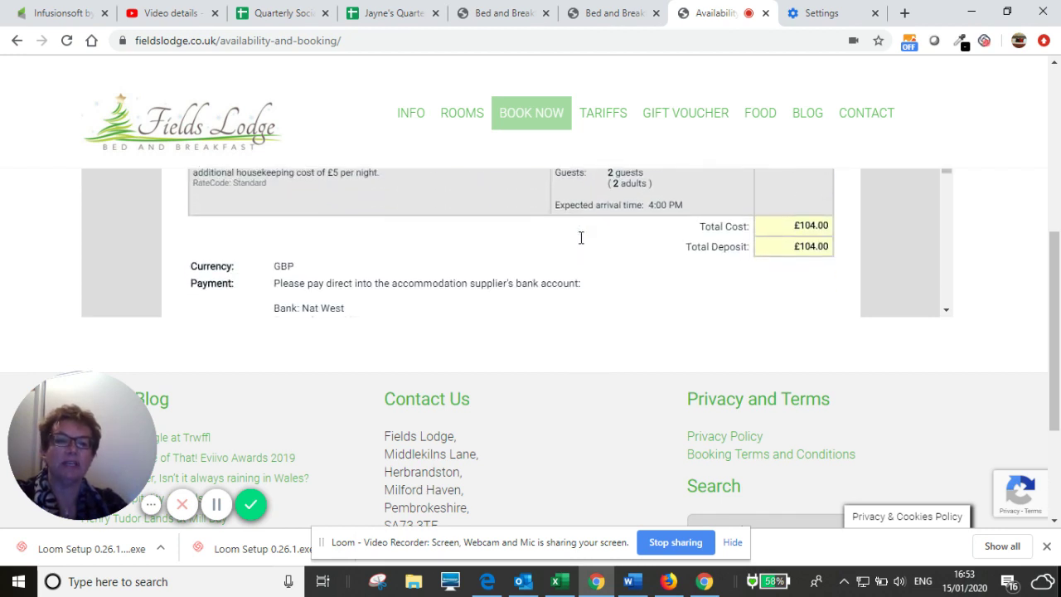
pyautogui.scroll(-1, 580, 238)
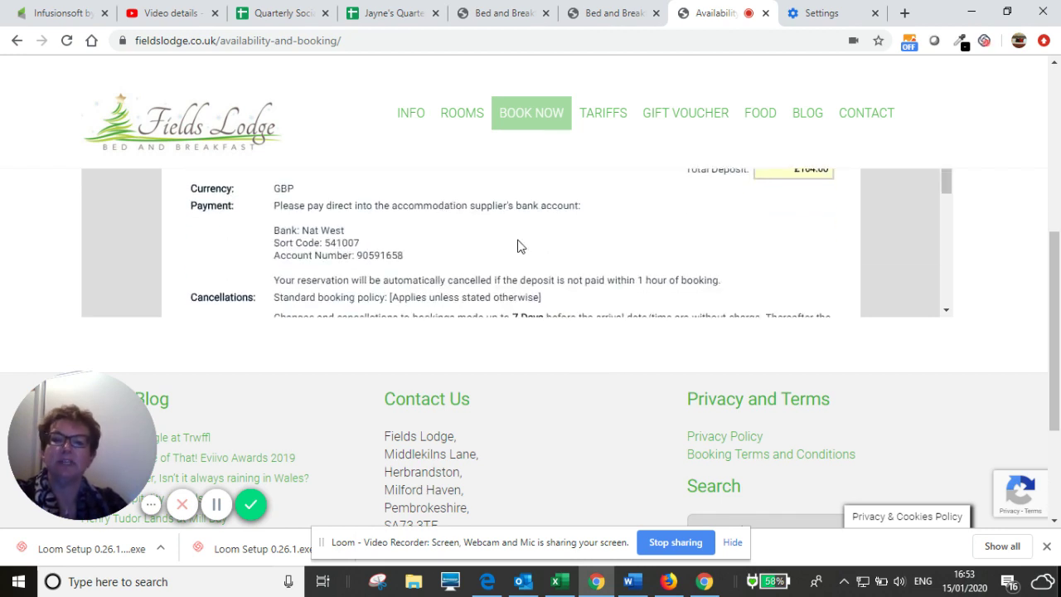
pyautogui.scroll(-1, 521, 236)
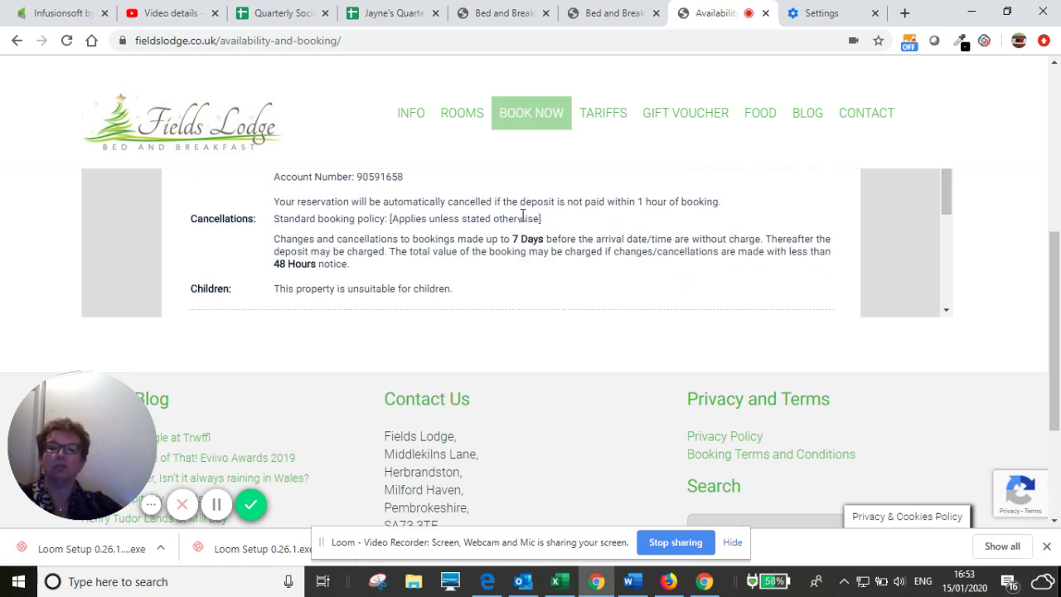
pyautogui.scroll(-1, 523, 221)
pyautogui.scroll(-4, 524, 221)
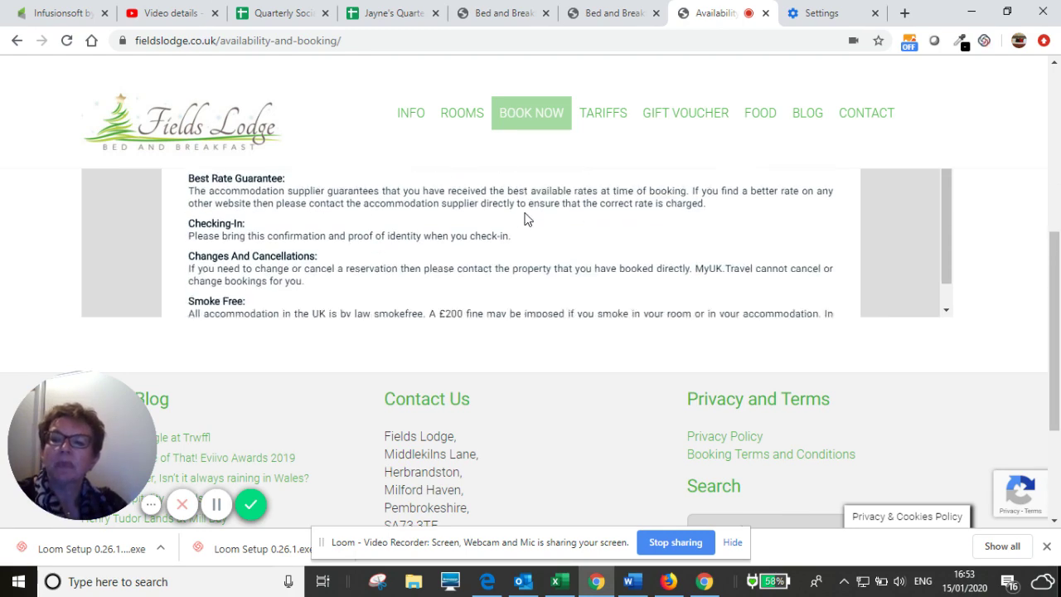
pyautogui.scroll(3, 524, 218)
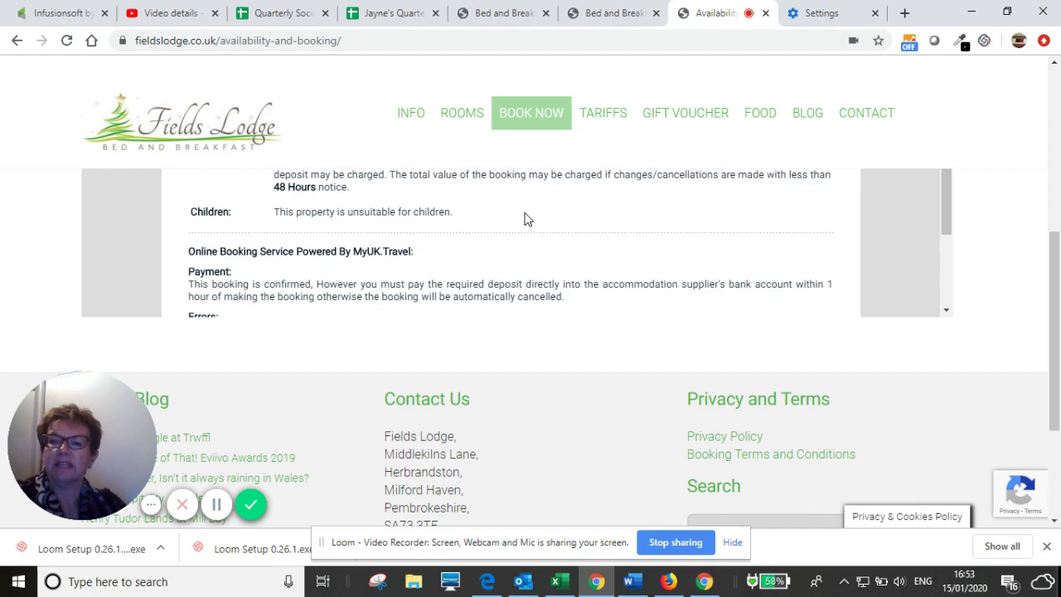
pyautogui.scroll(-2, 524, 218)
pyautogui.scroll(-3, 524, 218)
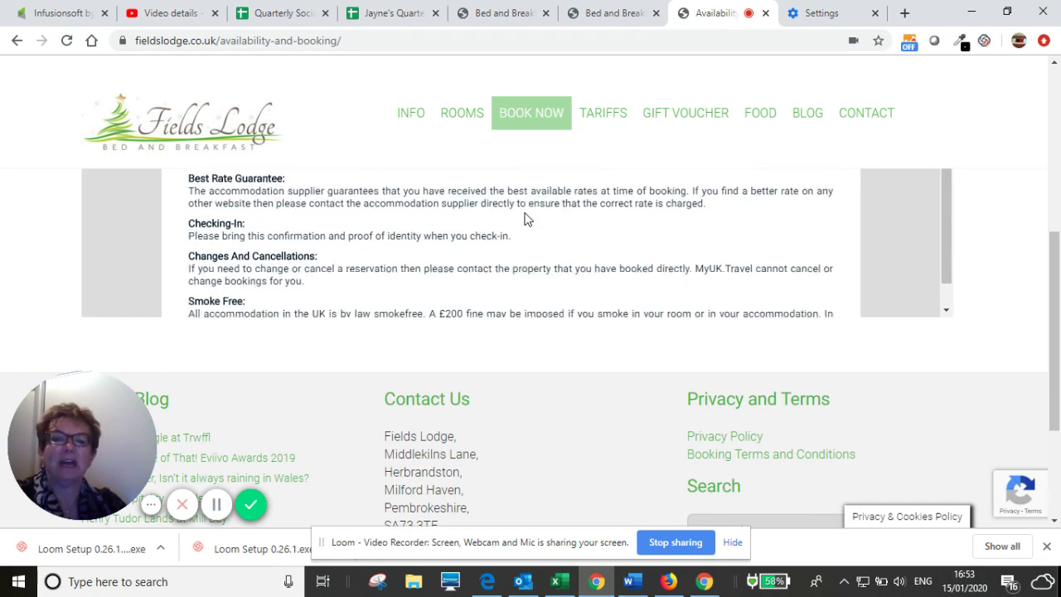
pyautogui.scroll(8, 581, 230)
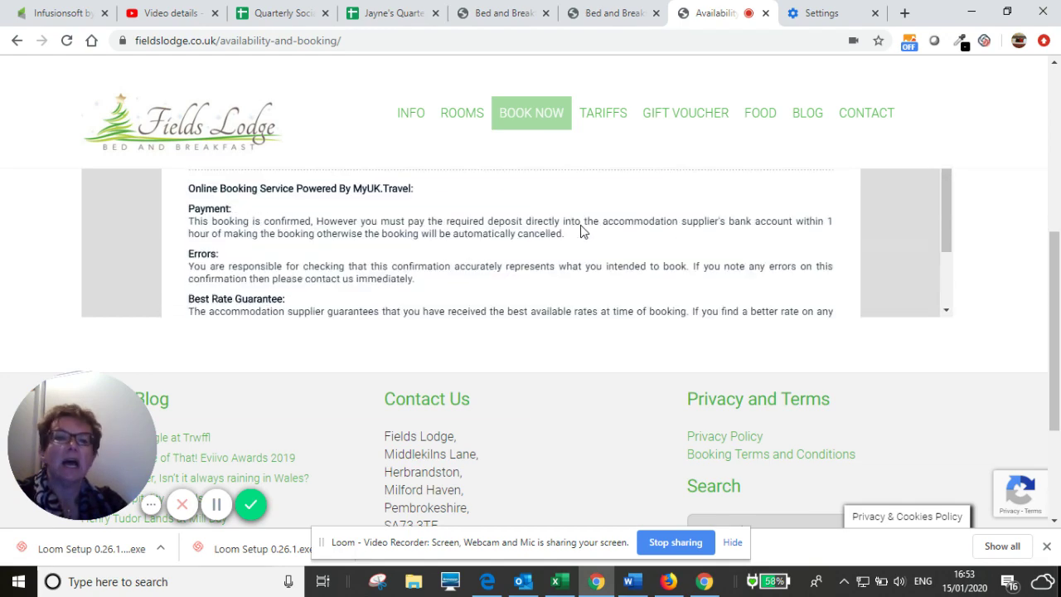
pyautogui.scroll(-3, 580, 229)
pyautogui.scroll(8, 581, 226)
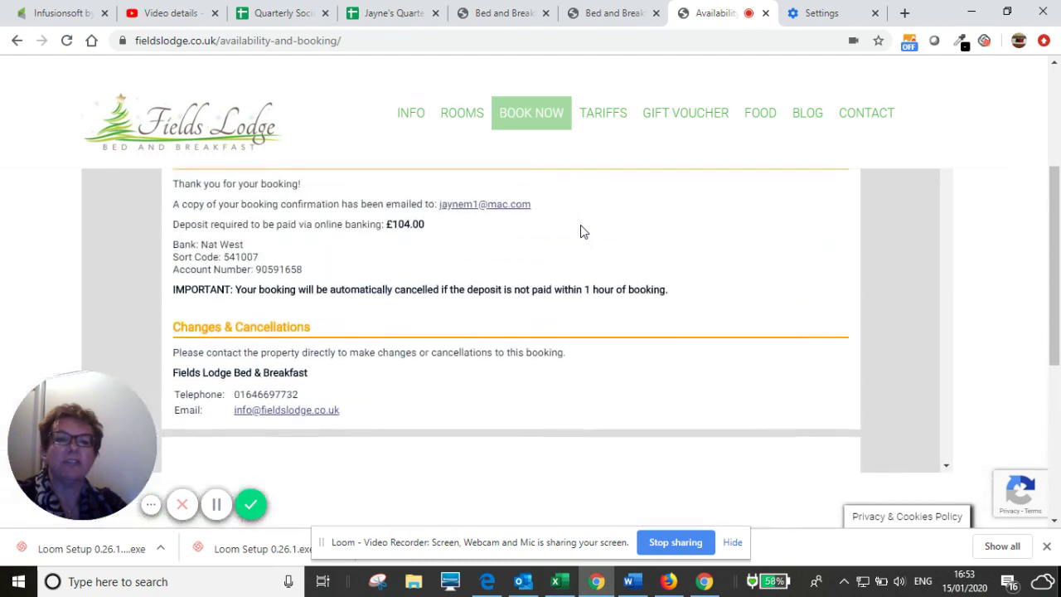
pyautogui.scroll(-3, 580, 226)
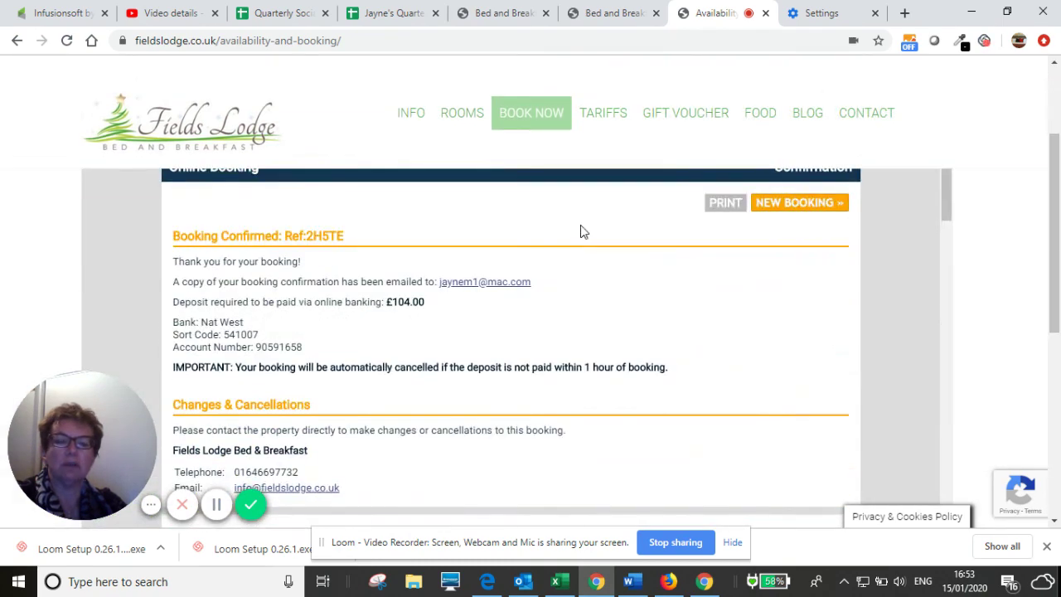
pyautogui.click(723, 204)
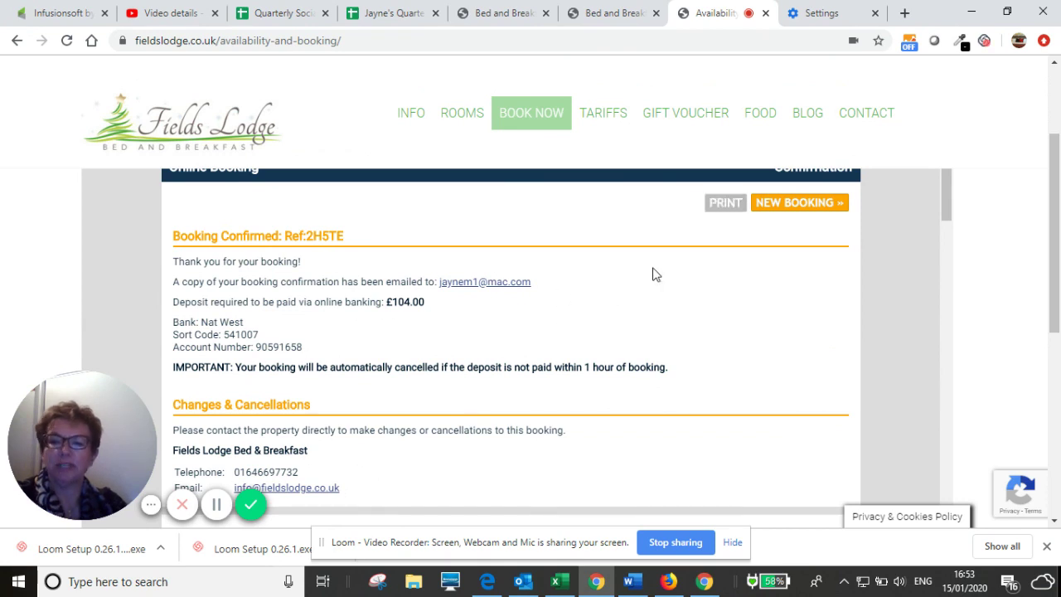
pyautogui.scroll(-2, 604, 283)
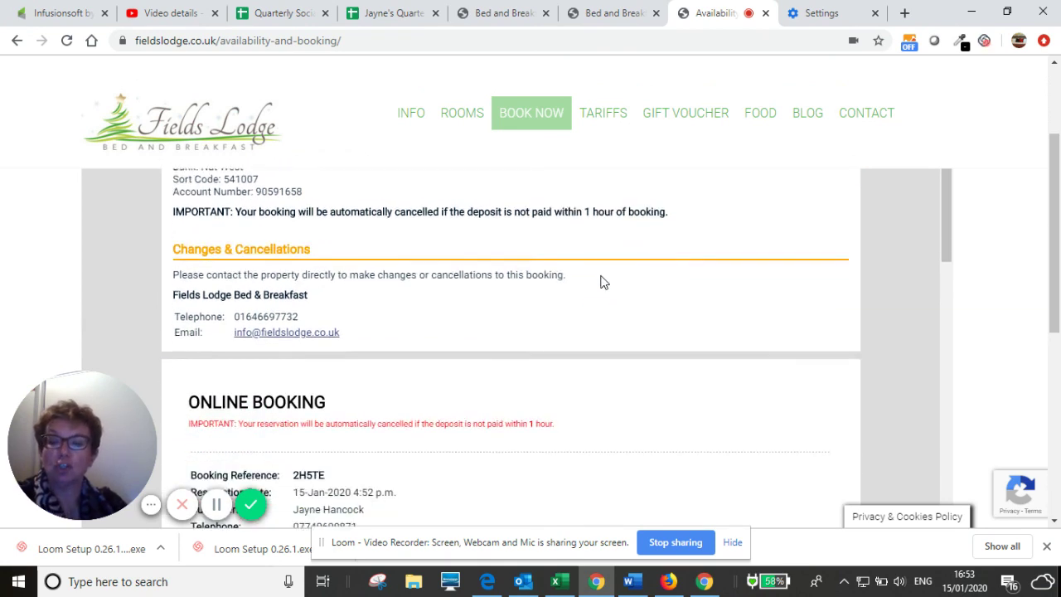
pyautogui.scroll(2, 603, 283)
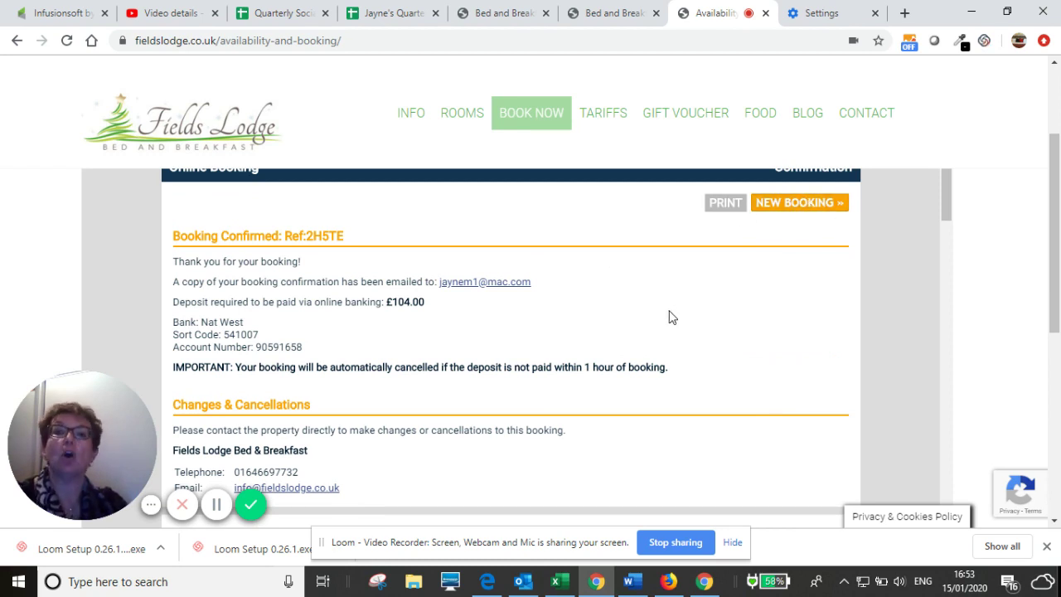
pyautogui.scroll(-3, 672, 316)
pyautogui.scroll(3, 675, 308)
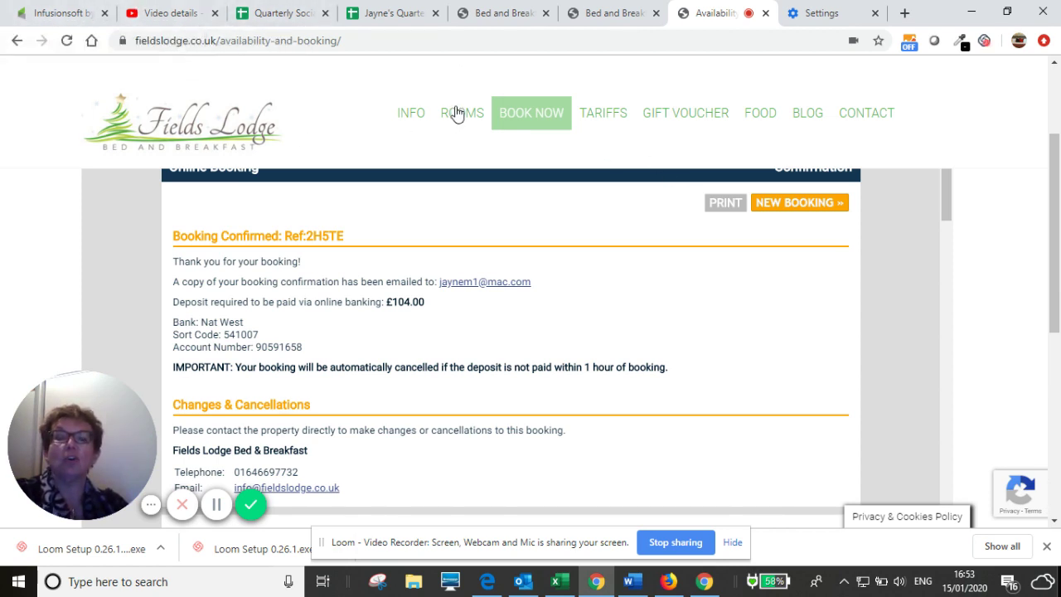
pyautogui.moveTo(455, 107)
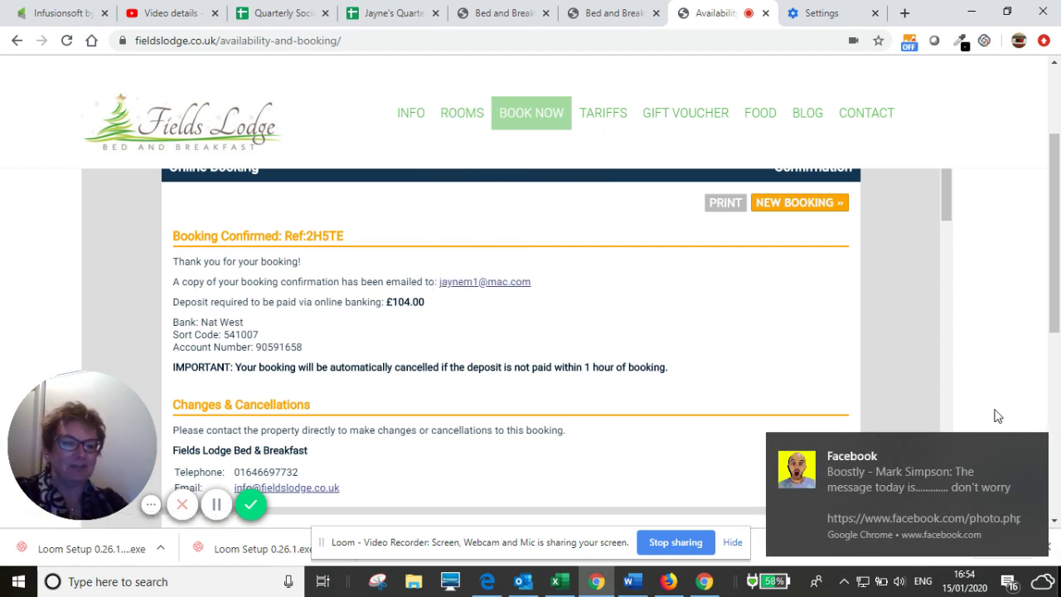
pyautogui.click(1041, 447)
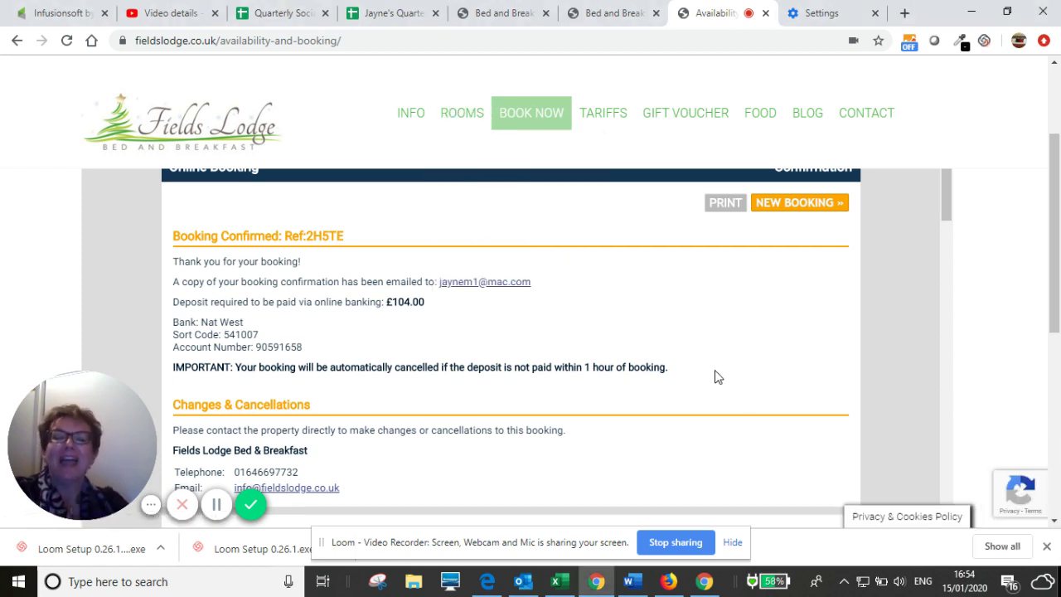